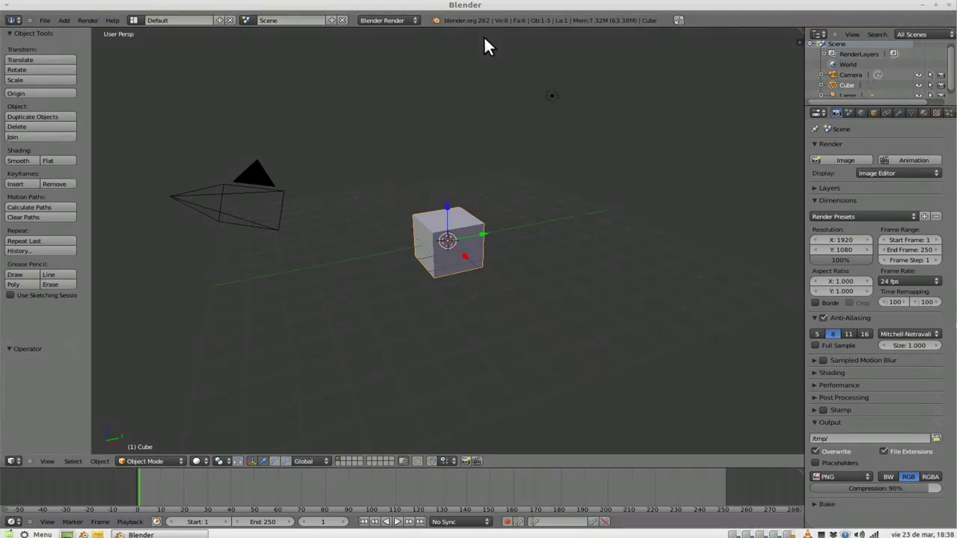
# Set the render output format to Xvid with MP3 as the audio codec
pyautogui.click(824, 397)
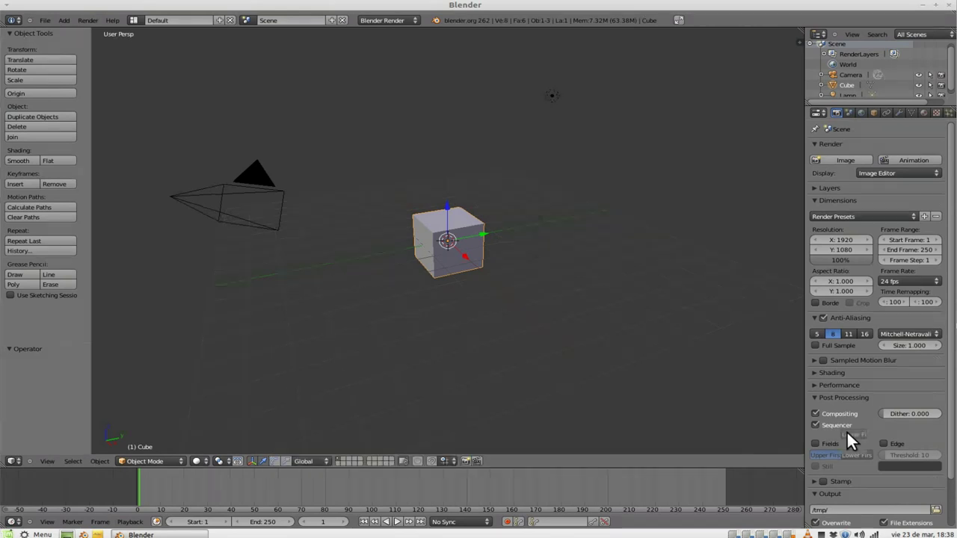
pyautogui.scroll(-3, 845, 431)
pyautogui.click(839, 492)
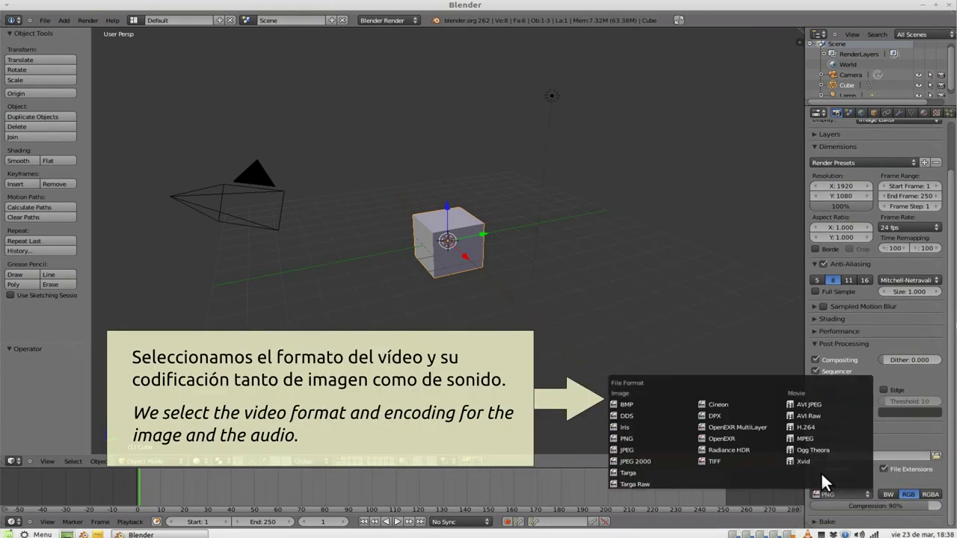
pyautogui.click(809, 460)
pyautogui.click(858, 511)
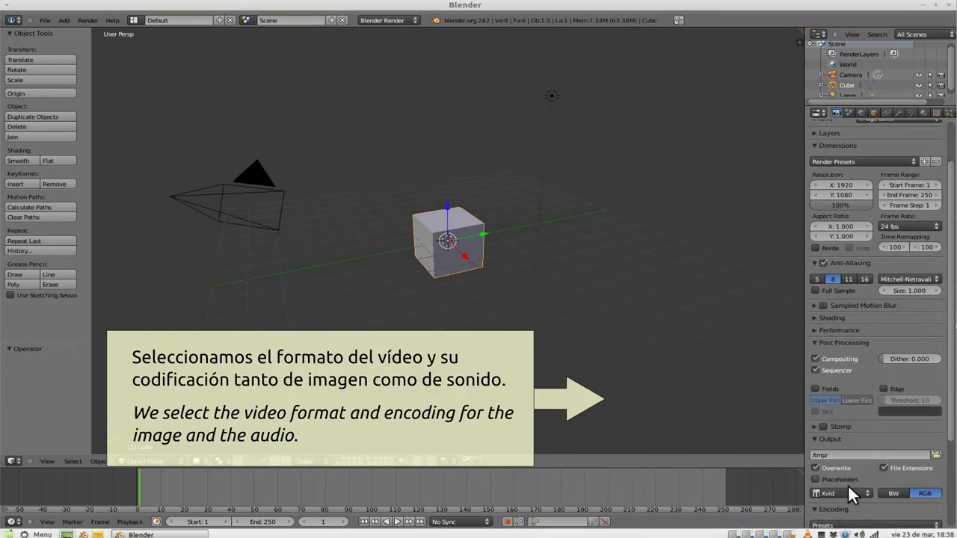
pyautogui.scroll(-5, 851, 479)
pyautogui.click(876, 494)
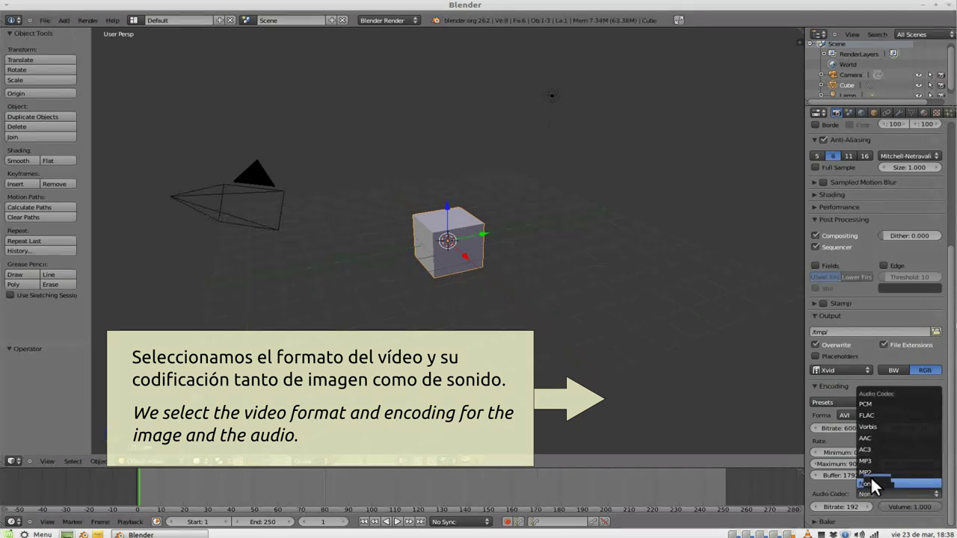
pyautogui.click(867, 457)
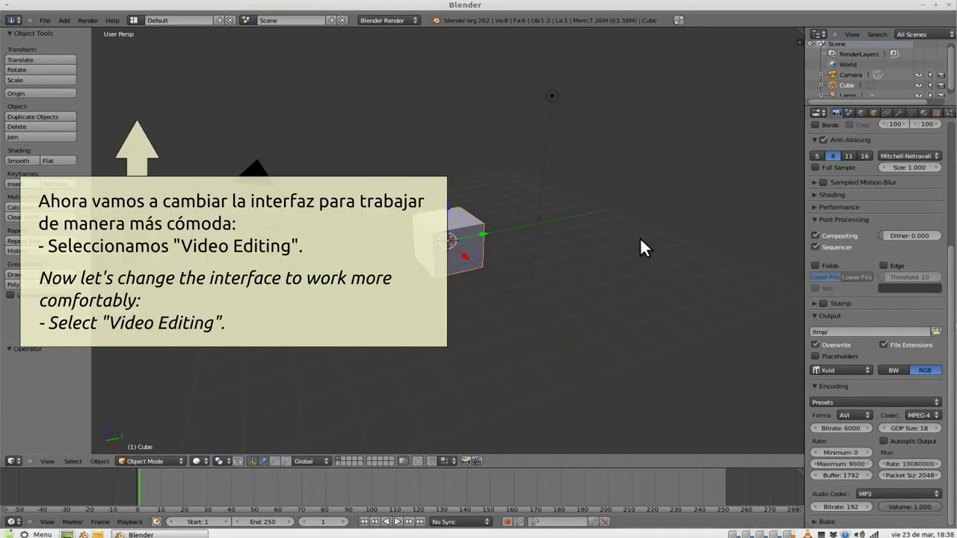
# Switch to the Video Editing workspace and return to the first frame
pyautogui.click(138, 20)
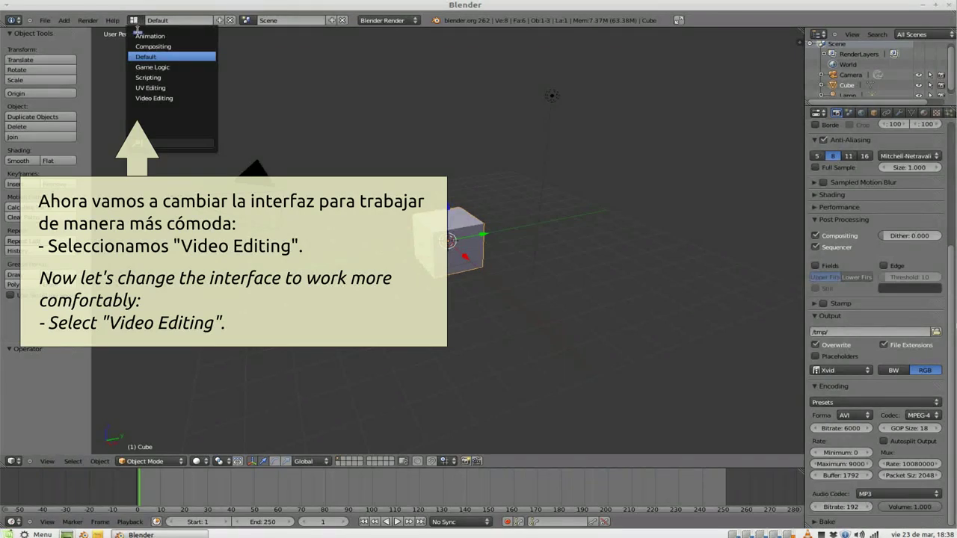
pyautogui.click(150, 98)
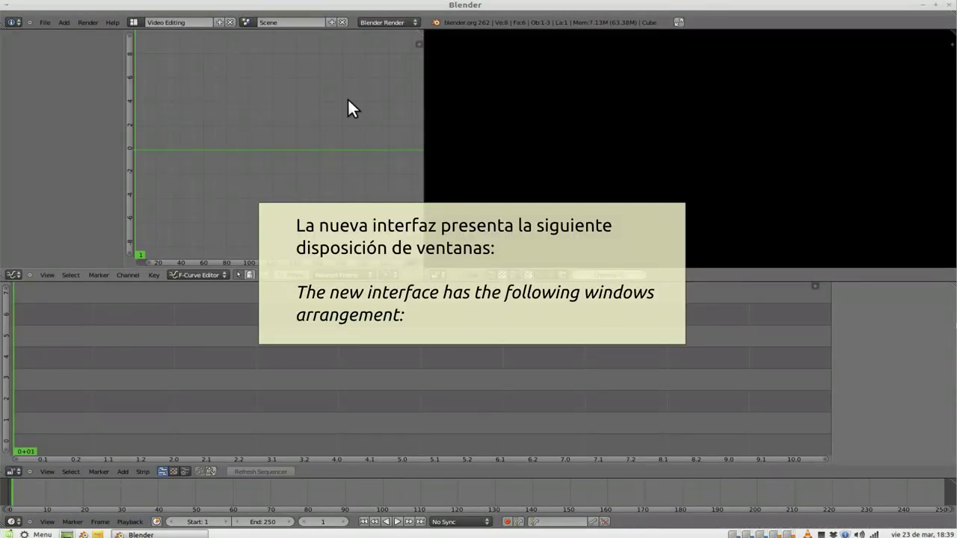
pyautogui.press('Left')
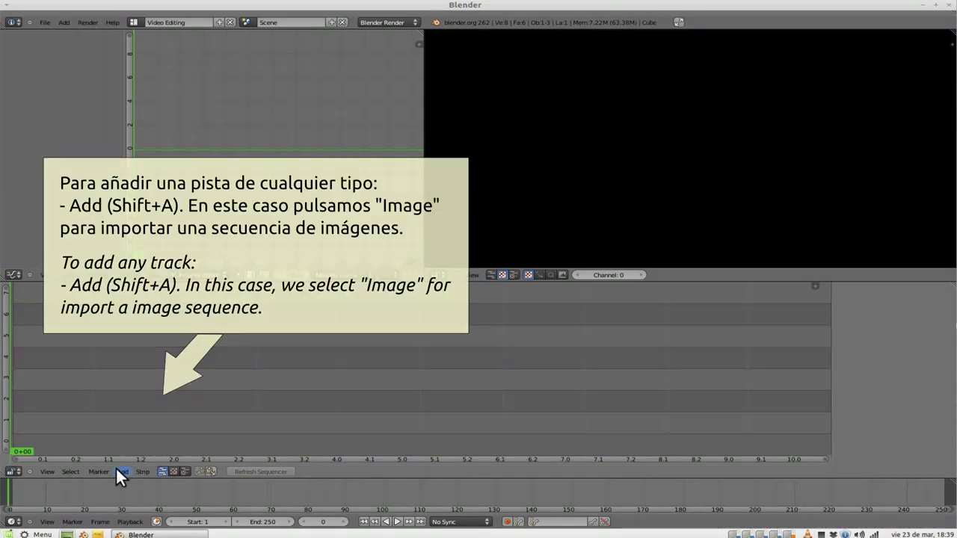
# Add all Escena02_Becerro PNGs from 003 Segundo Plano as an image strip
pyautogui.click(121, 473)
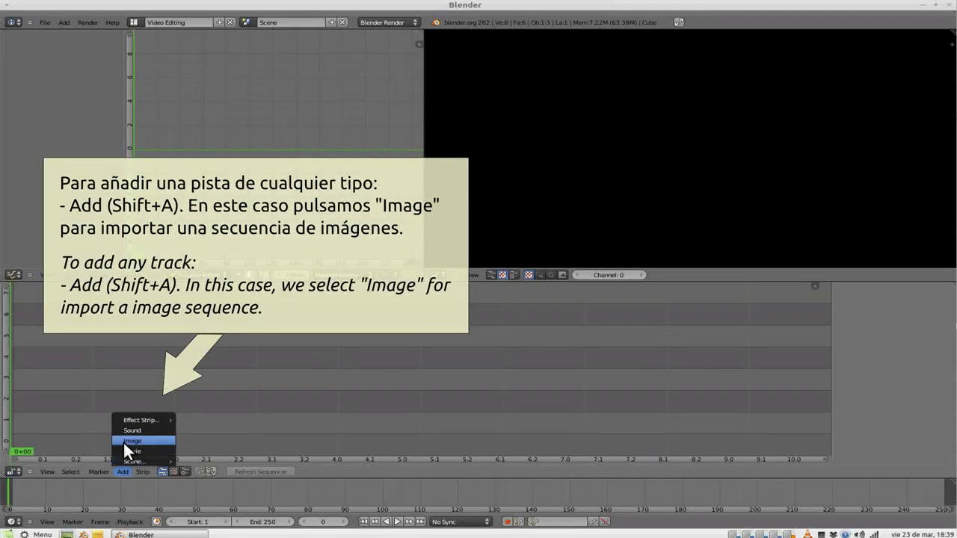
pyautogui.click(124, 442)
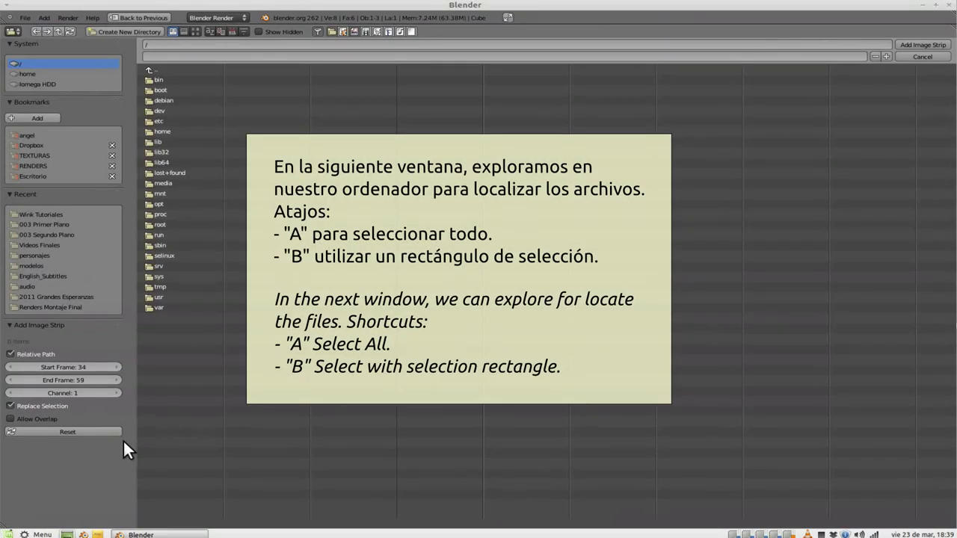
pyautogui.click(42, 231)
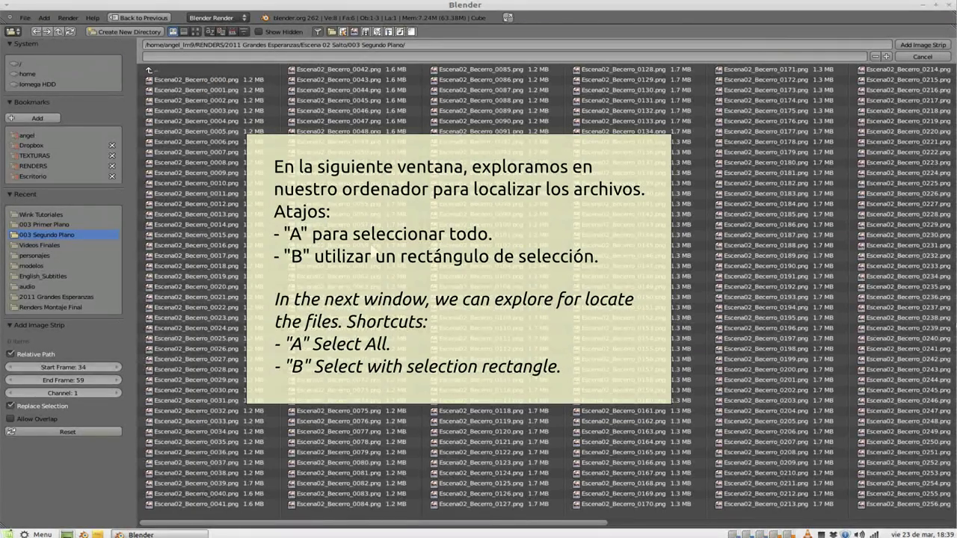
pyautogui.press('a')
pyautogui.press('a')
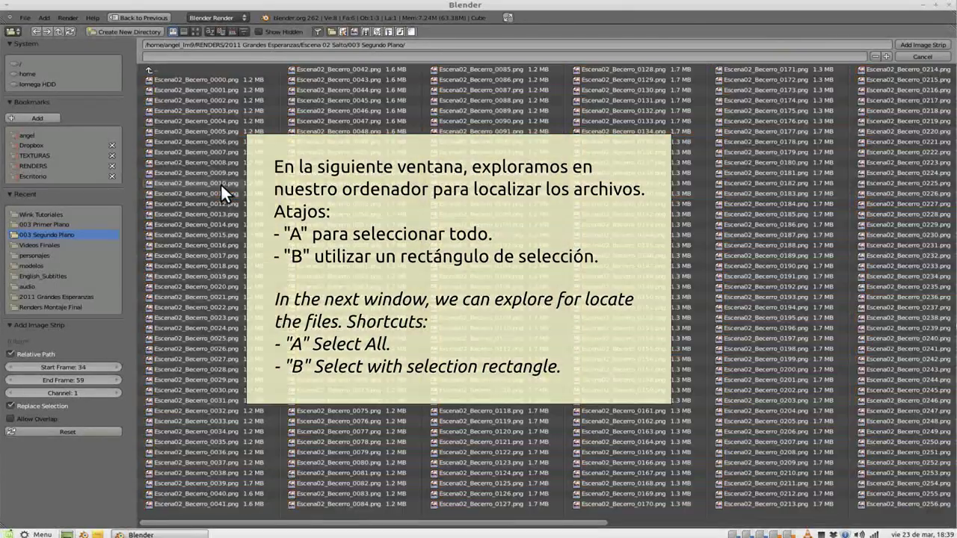
pyautogui.moveTo(193, 92); pyautogui.dragTo(361, 235)
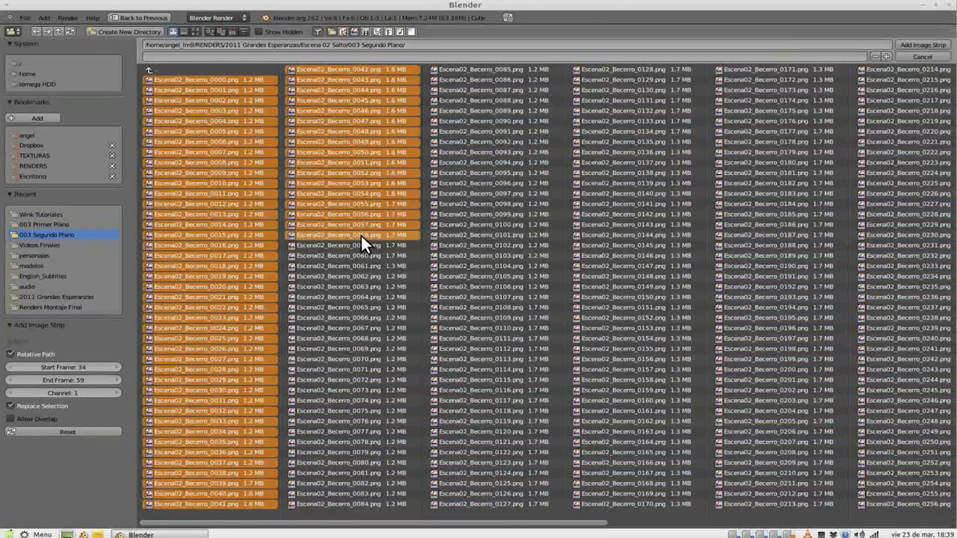
pyautogui.click(358, 234)
pyautogui.press('a')
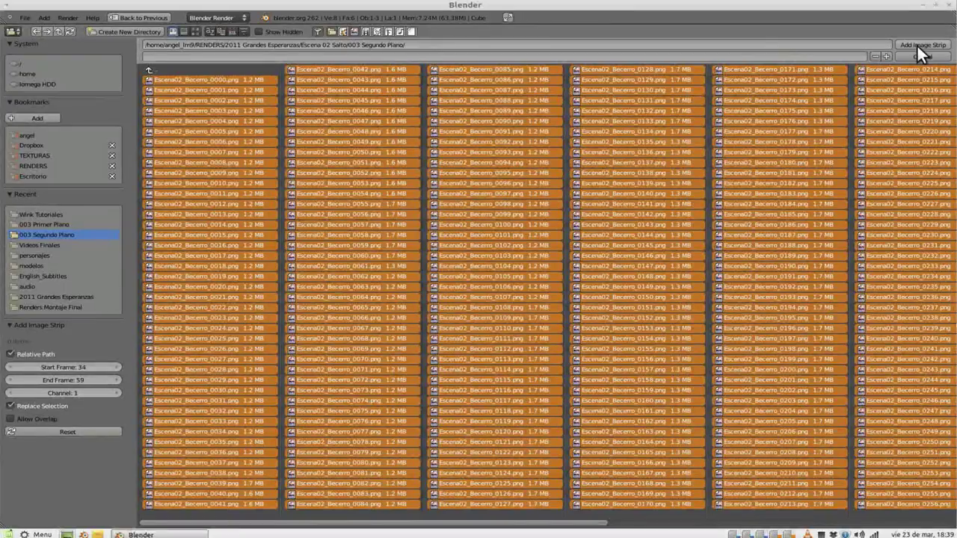
pyautogui.click(921, 44)
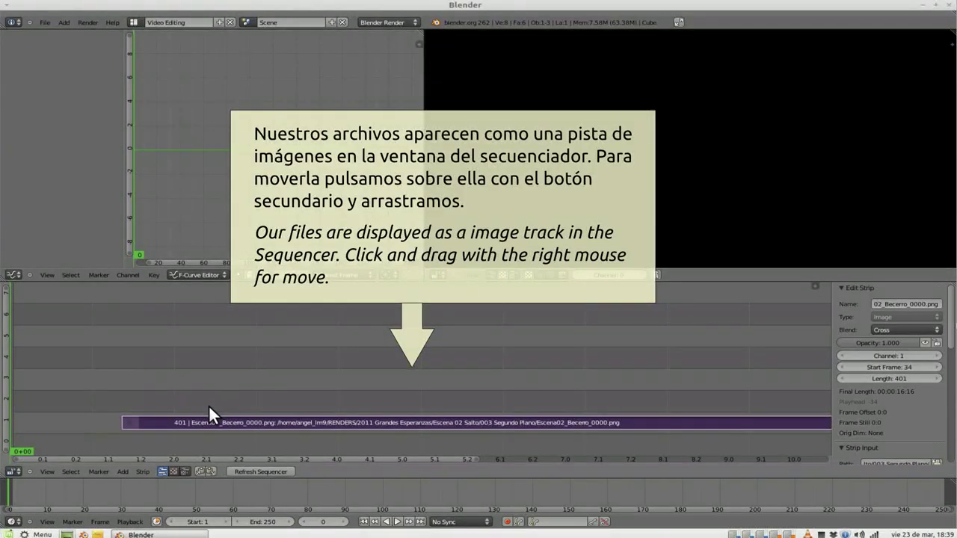
# Slide the Becerro image strip so it starts at frame 1
pyautogui.moveTo(85, 397); pyautogui.dragTo(281, 422, button='middle')
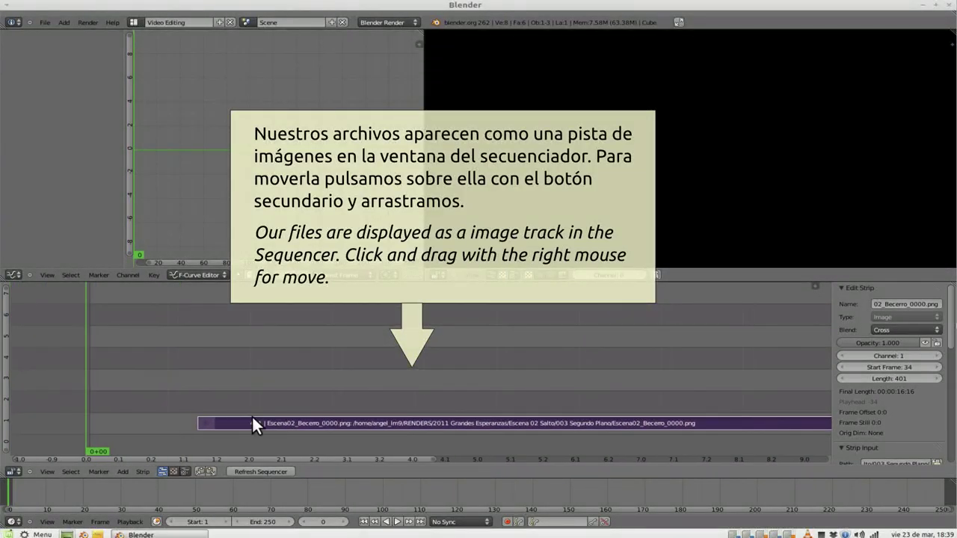
pyautogui.scroll(-3, 359, 351)
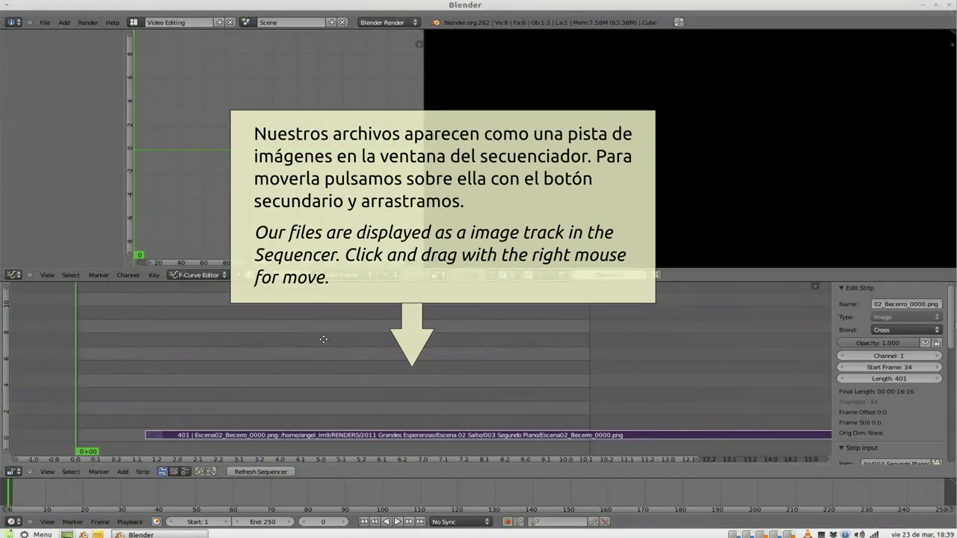
pyautogui.moveTo(277, 435); pyautogui.dragTo(208, 435, button='right')
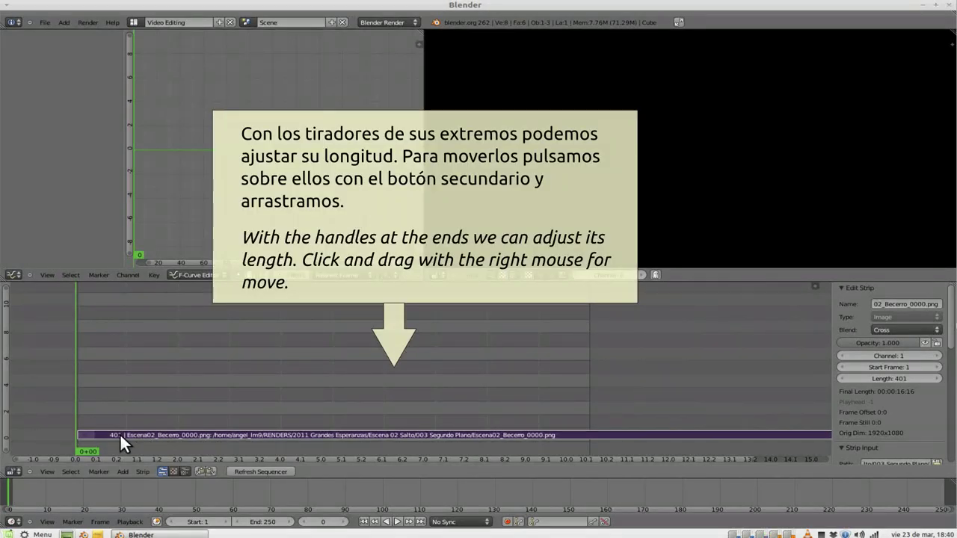
# Try trimming both ends of the strip, cancelling each trim to keep 401 frames
pyautogui.moveTo(87, 434)
pyautogui.mouseDown(button='right')
pyautogui.moveTo(278, 434)
pyautogui.moveTo(110, 429)
pyautogui.moveTo(213, 436)
pyautogui.mouseUp(button='right')
pyautogui.press('Escape')
pyautogui.scroll(-2, 380, 427)
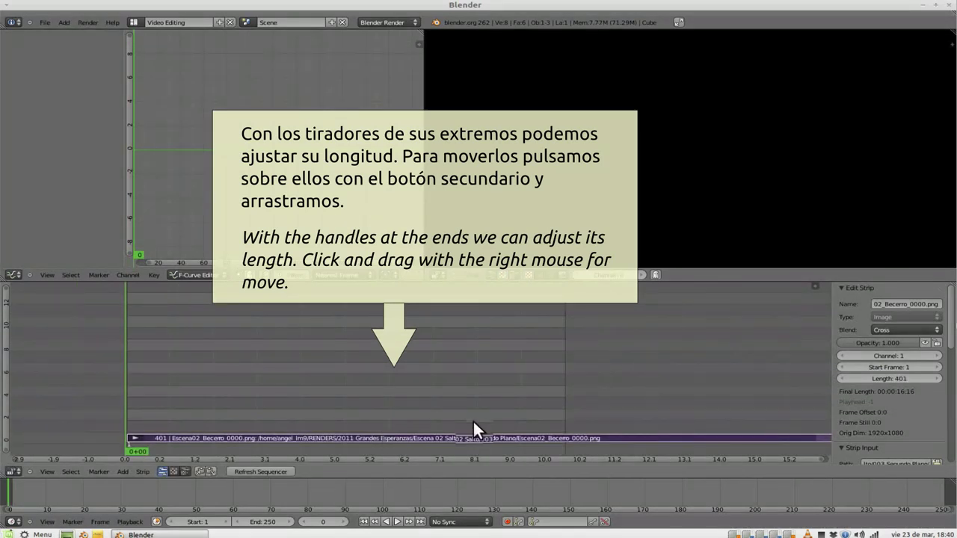
pyautogui.keyDown('ctrl'); pyautogui.moveTo(472, 419); pyautogui.dragTo(551, 400, button='middle'); pyautogui.keyUp('ctrl')
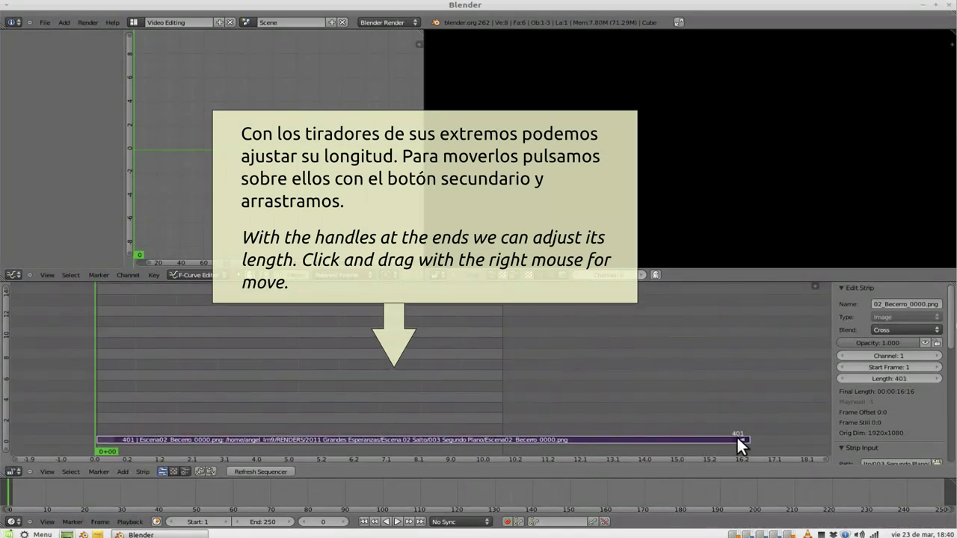
pyautogui.moveTo(736, 437); pyautogui.dragTo(687, 437, button='right')
pyautogui.press('Escape')
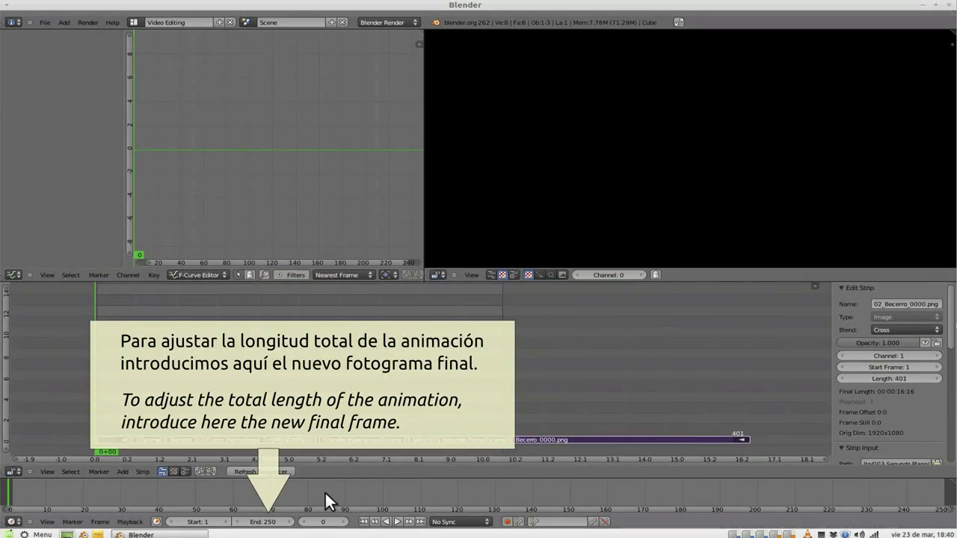
# Set the scene's end frame to 401
pyautogui.click(267, 522)
pyautogui.write('40')
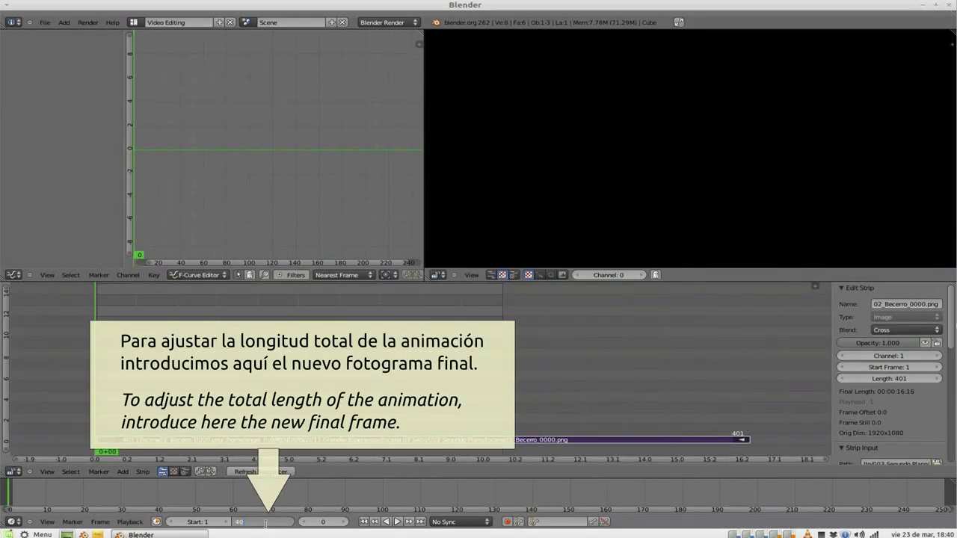
pyautogui.write('End: 401')
pyautogui.press('Return')
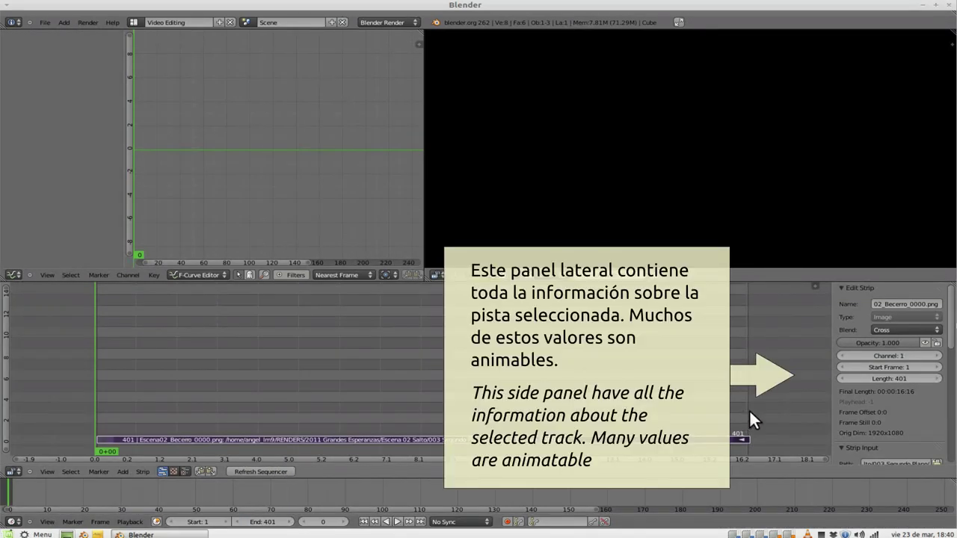
# Scrub to the cow shot, then play and stop the animation around frame 189
pyautogui.scroll(-2, 885, 360)
pyautogui.scroll(-1, 886, 360)
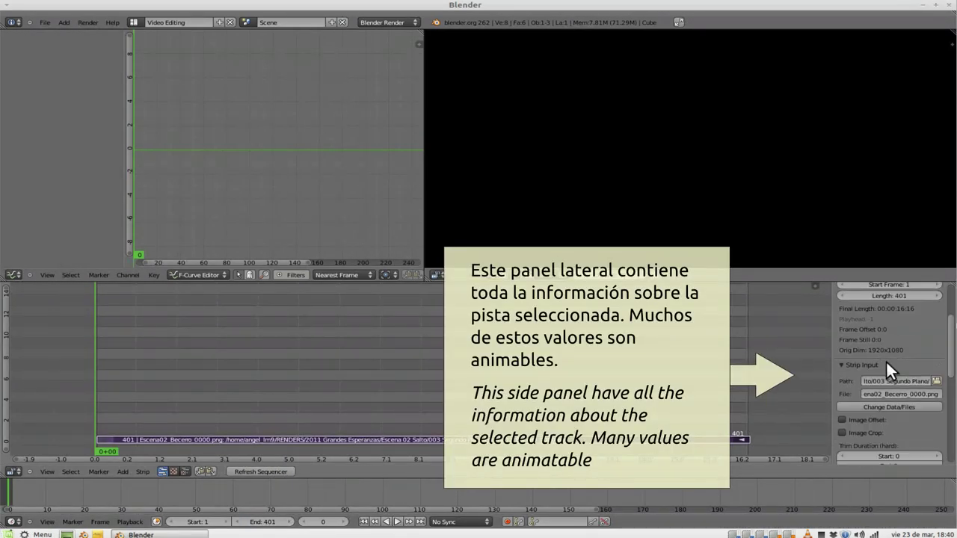
pyautogui.scroll(-2, 886, 360)
pyautogui.scroll(-2, 885, 360)
pyautogui.scroll(-1, 884, 360)
pyautogui.scroll(-1, 884, 361)
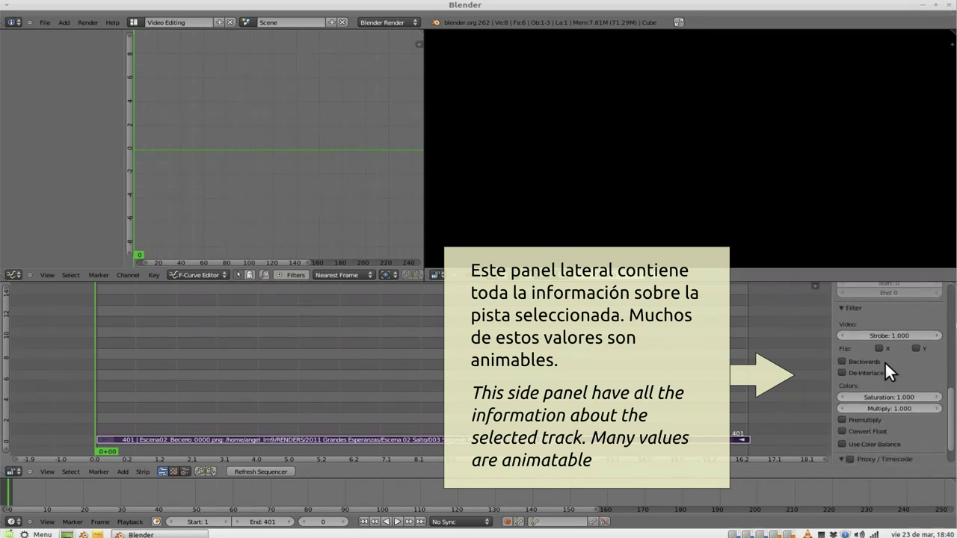
pyautogui.scroll(-1, 884, 361)
pyautogui.scroll(3, 883, 362)
pyautogui.scroll(3, 884, 362)
pyautogui.scroll(4, 884, 363)
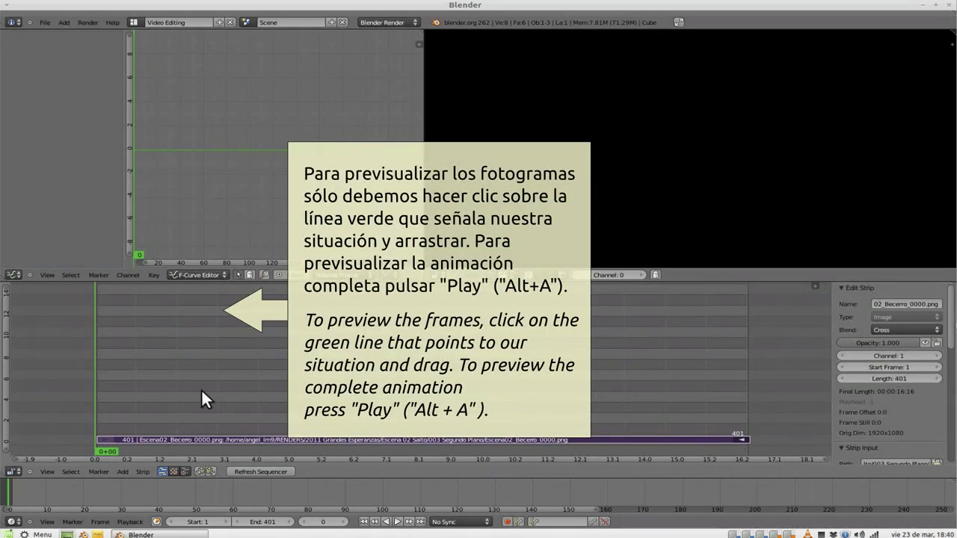
pyautogui.moveTo(97, 400); pyautogui.dragTo(322, 409)
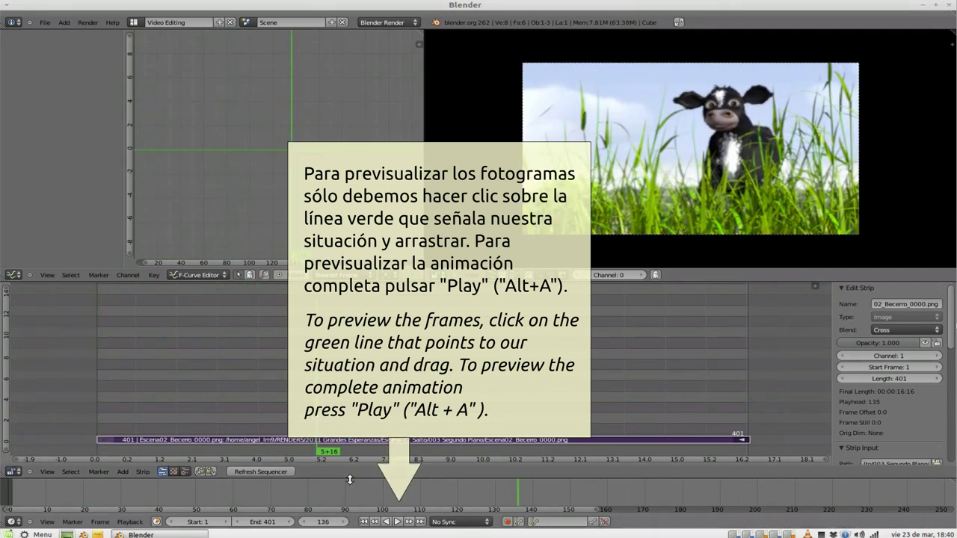
pyautogui.click(393, 521)
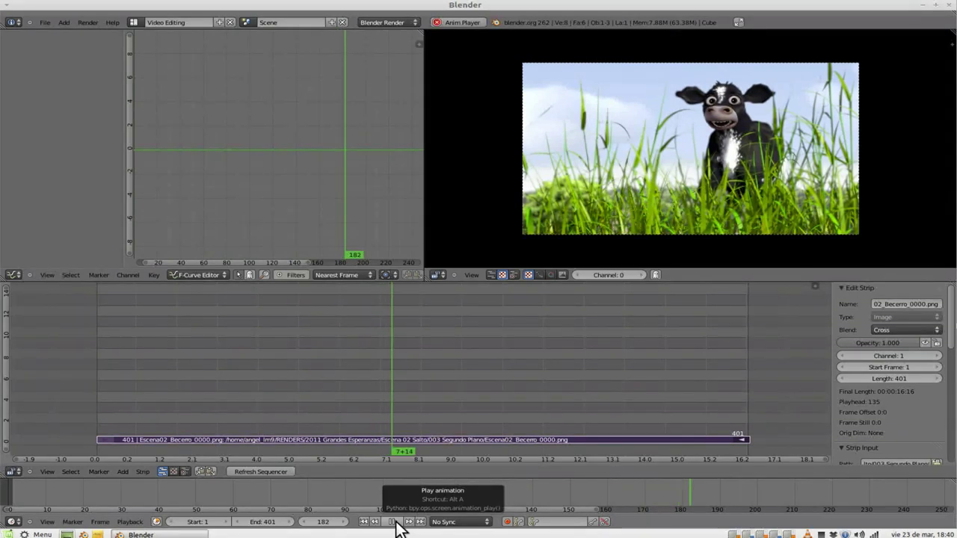
pyautogui.click(395, 522)
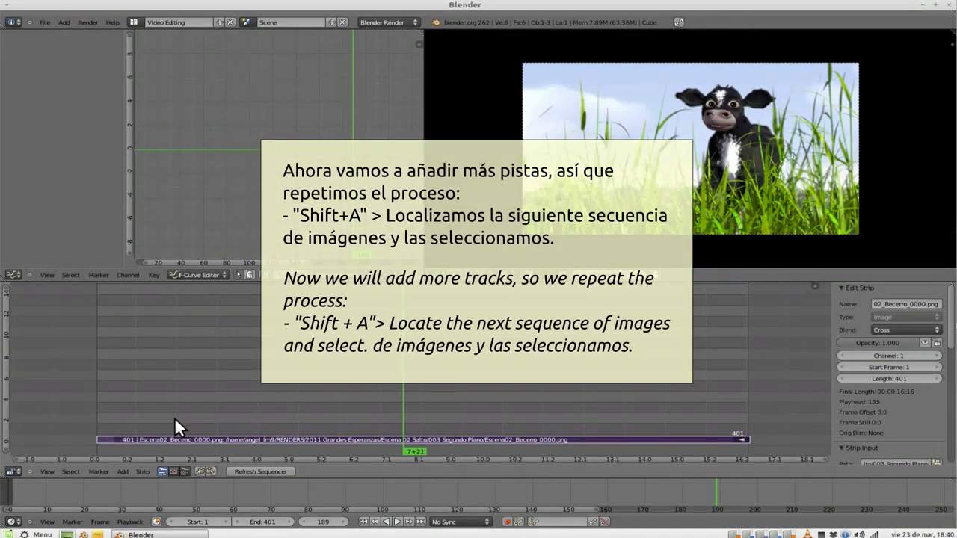
# Add the Escena02_Saltamontes sequence from 003 Primer Plano on channel 2, starting at frame 1
pyautogui.click(120, 470)
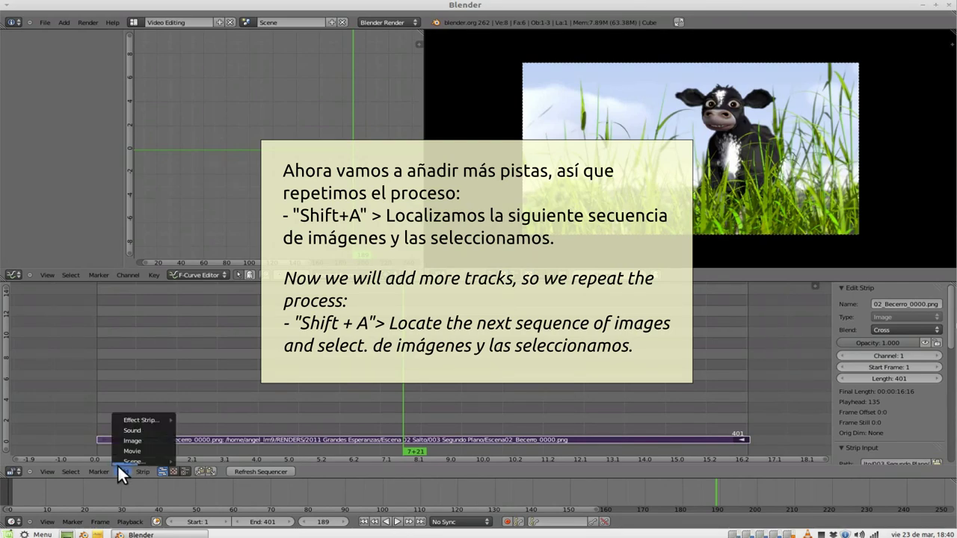
pyautogui.click(119, 440)
pyautogui.click(61, 223)
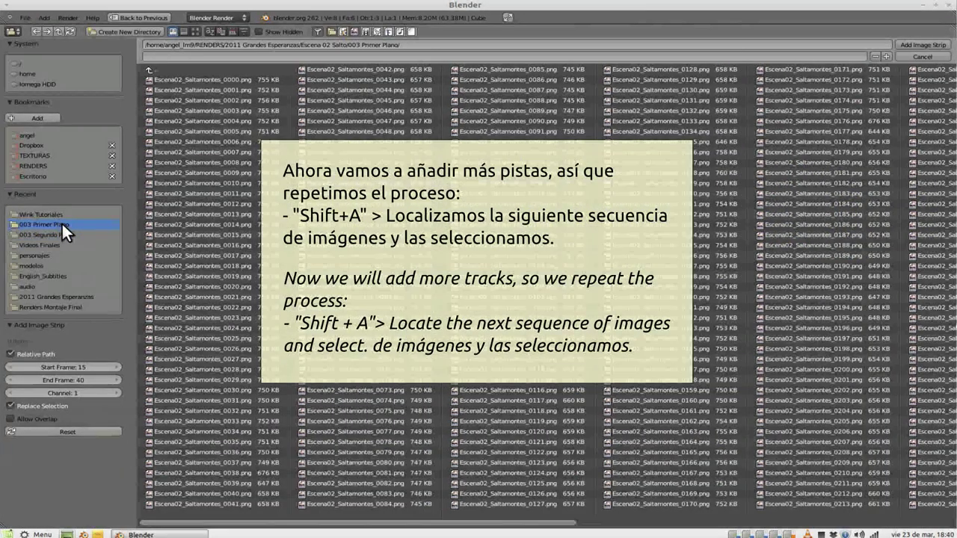
pyautogui.press('a')
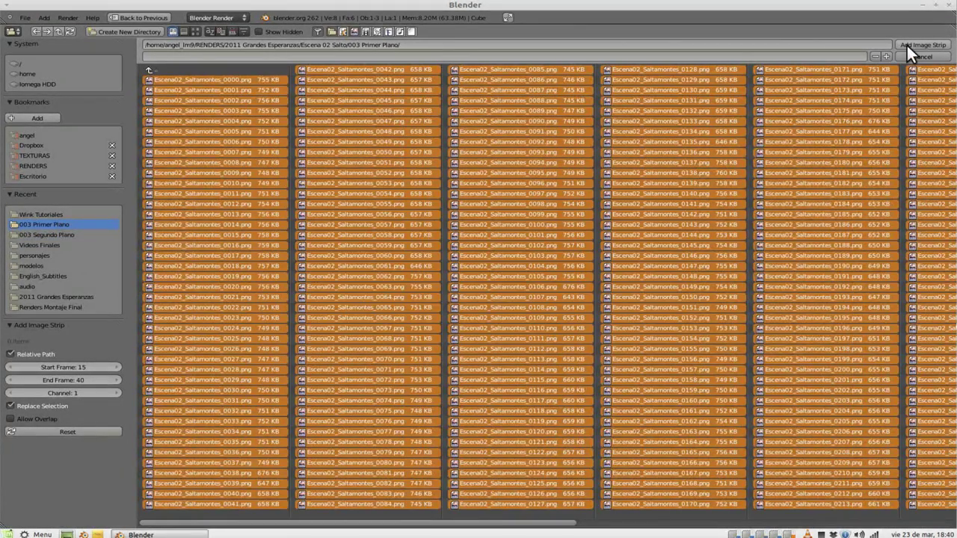
pyautogui.click(916, 45)
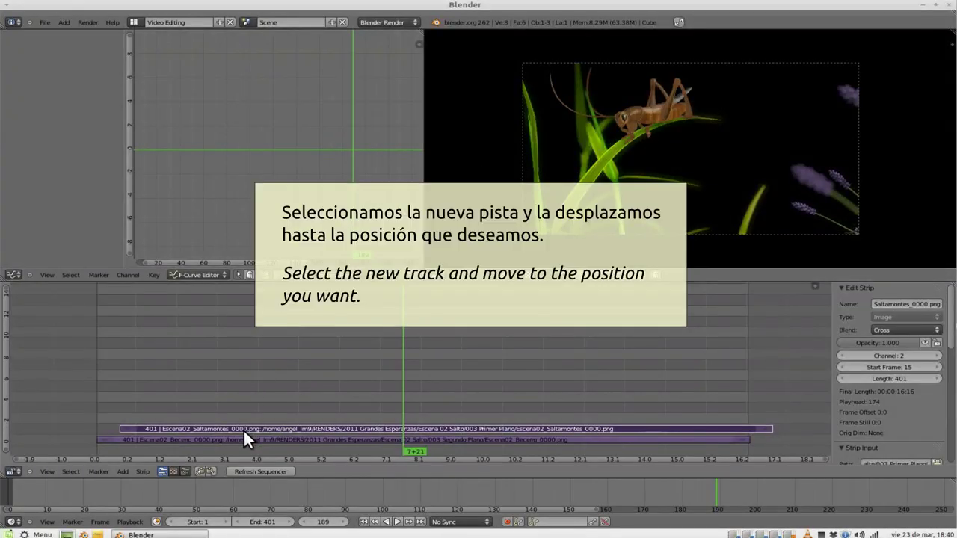
pyautogui.moveTo(242, 429); pyautogui.dragTo(218, 428, button='right')
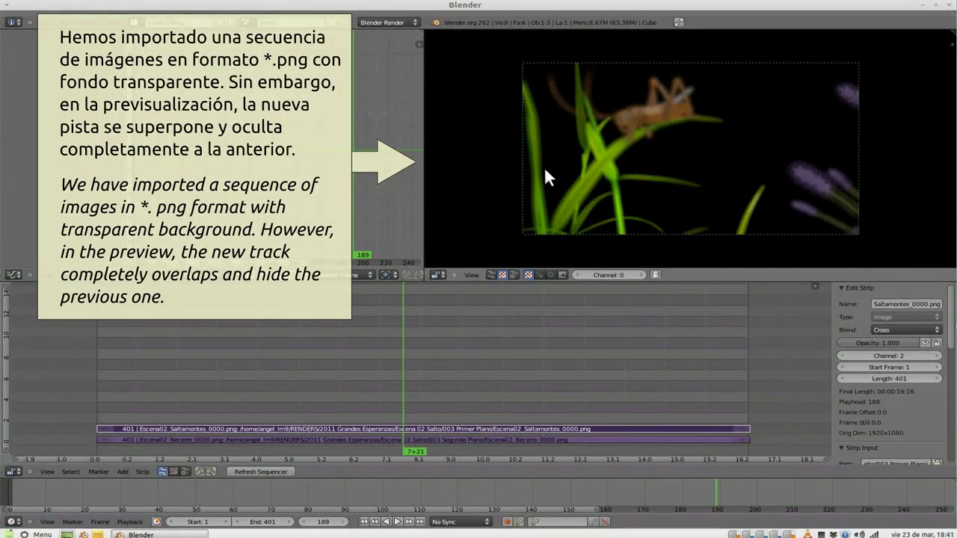
# Give the grasshopper strip Over Drop blending with Premultiply, then scrub to check the composite
pyautogui.scroll(1, 544, 167)
pyautogui.scroll(1, 547, 171)
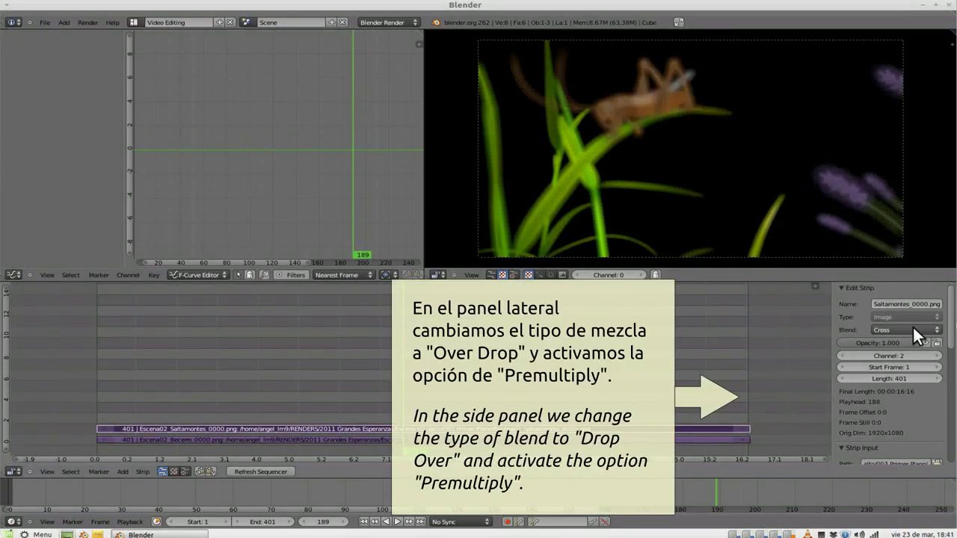
pyautogui.click(914, 326)
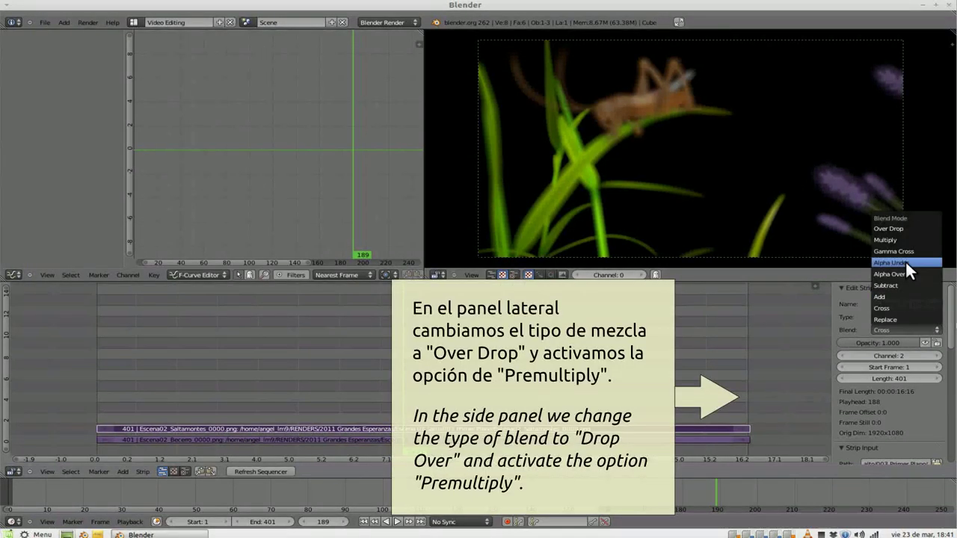
pyautogui.click(896, 228)
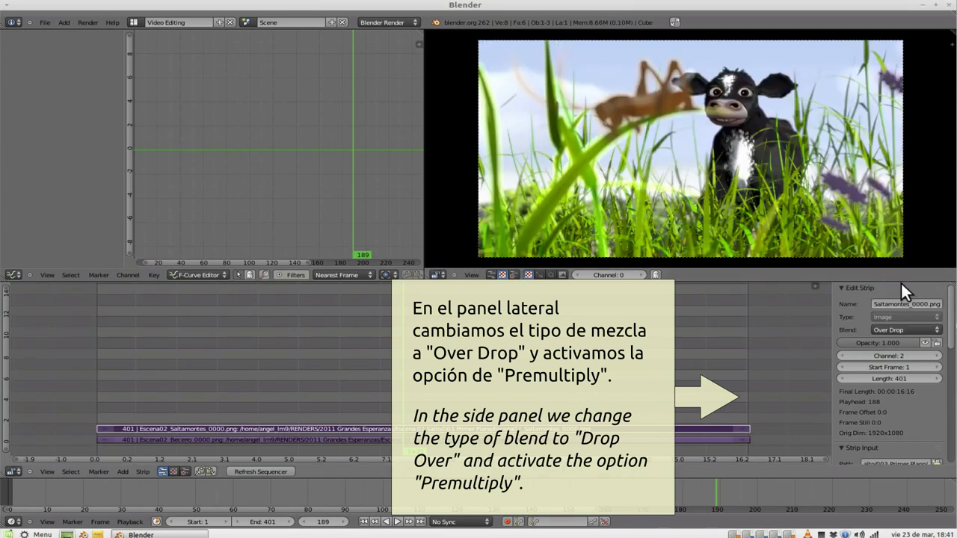
pyautogui.scroll(-3, 902, 399)
pyautogui.scroll(-3, 902, 399)
pyautogui.scroll(-2, 901, 398)
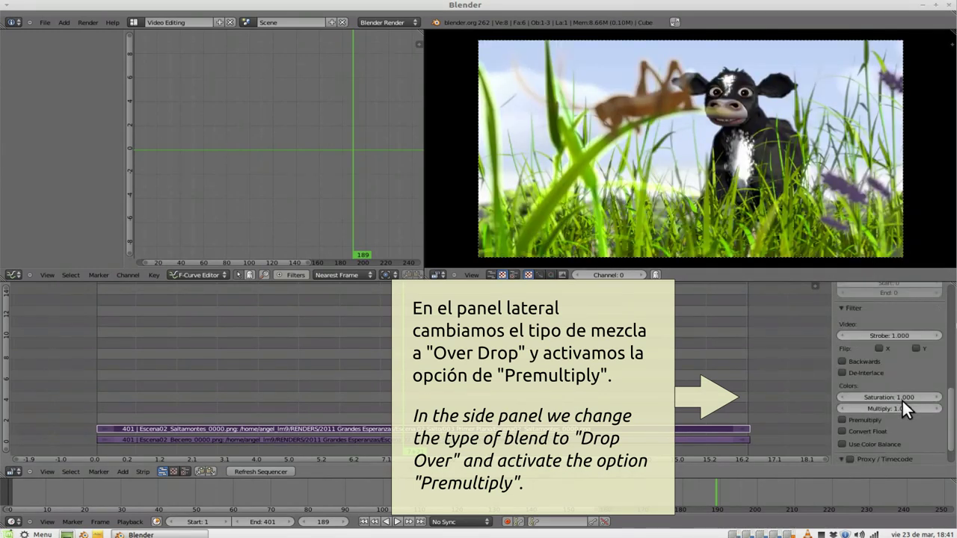
pyautogui.scroll(-2, 902, 400)
pyautogui.click(842, 388)
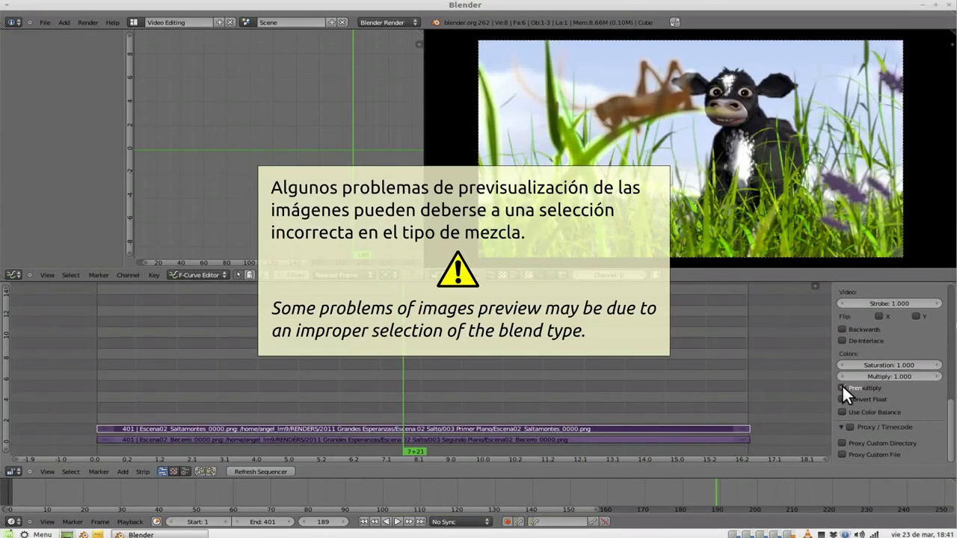
pyautogui.click(418, 387)
pyautogui.moveTo(429, 391)
pyautogui.mouseDown()
pyautogui.moveTo(584, 398)
pyautogui.moveTo(532, 402)
pyautogui.mouseUp()
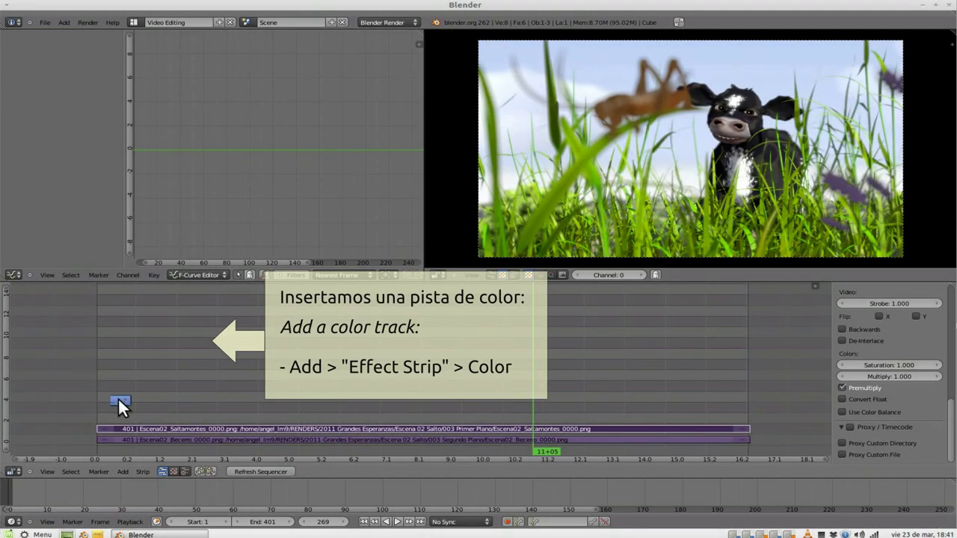
# Add a black colour strip at the start of the timeline
pyautogui.hotkey('shift', 'a')
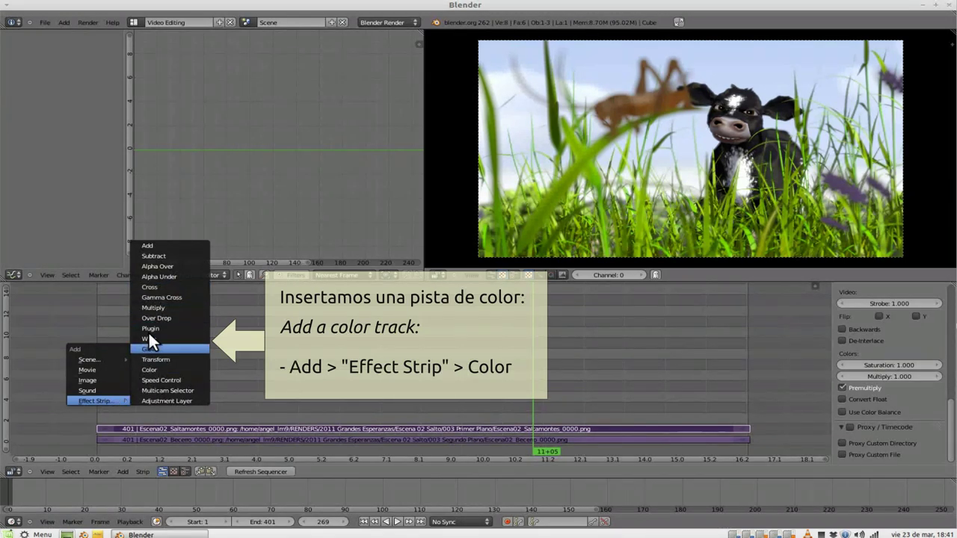
pyautogui.click(146, 371)
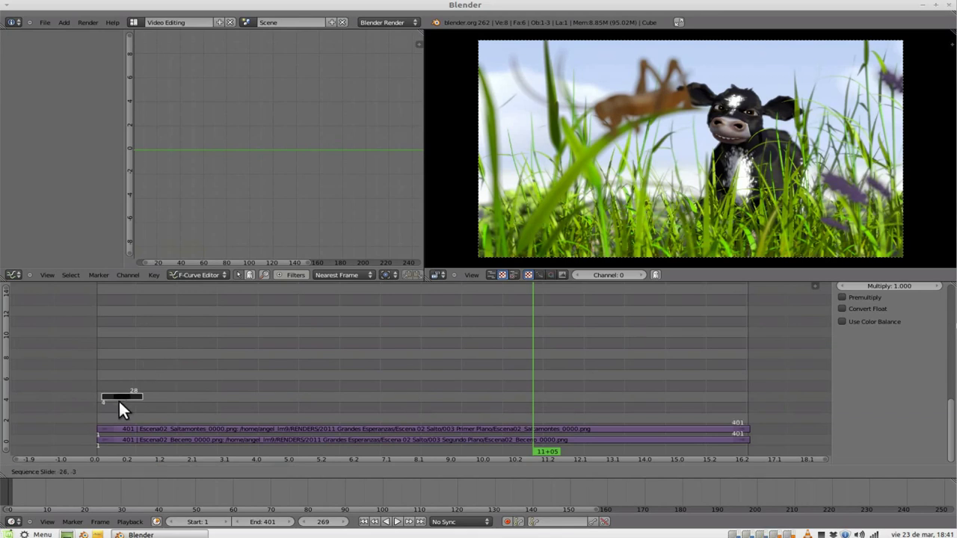
pyautogui.click(112, 403)
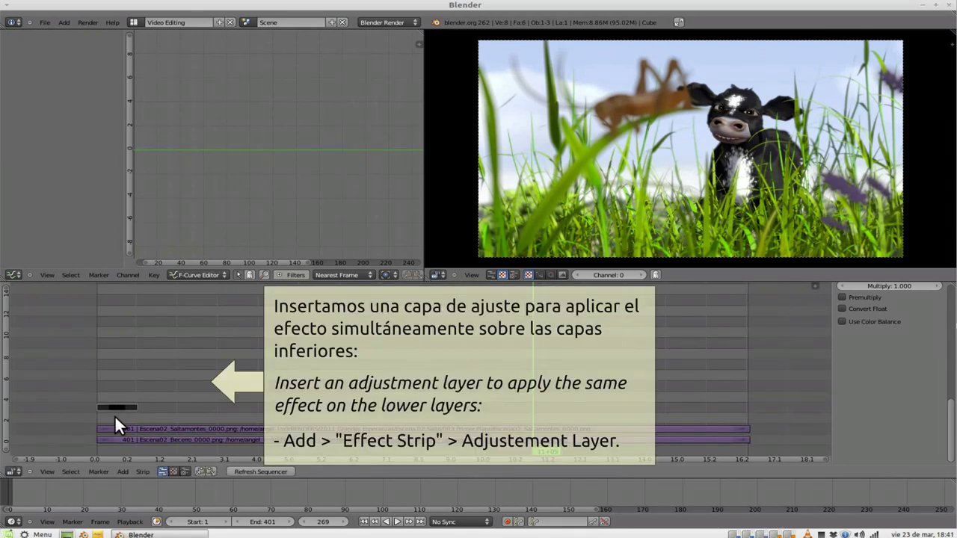
# Add an adjustment layer strip at the timeline start, then select it with the colour strip
pyautogui.hotkey('shift', 'a')
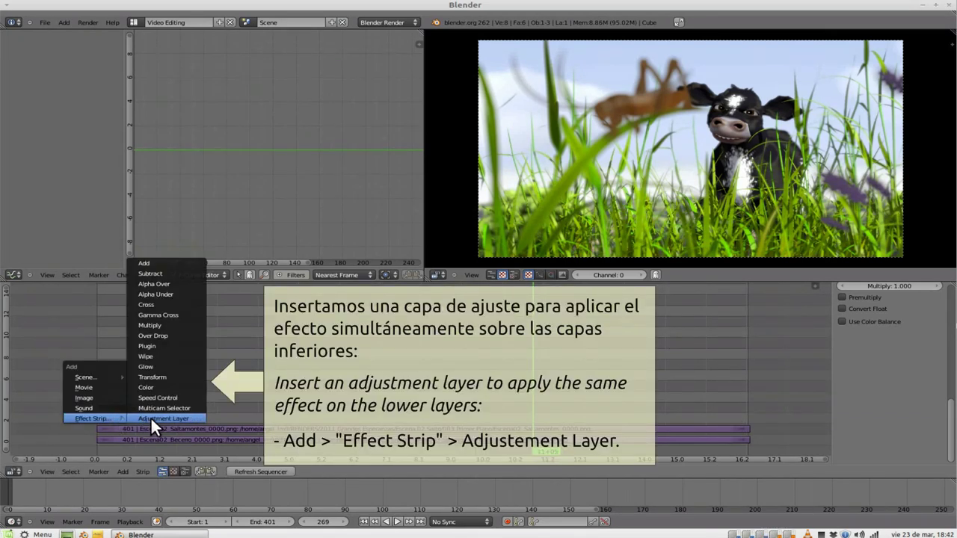
pyautogui.click(152, 419)
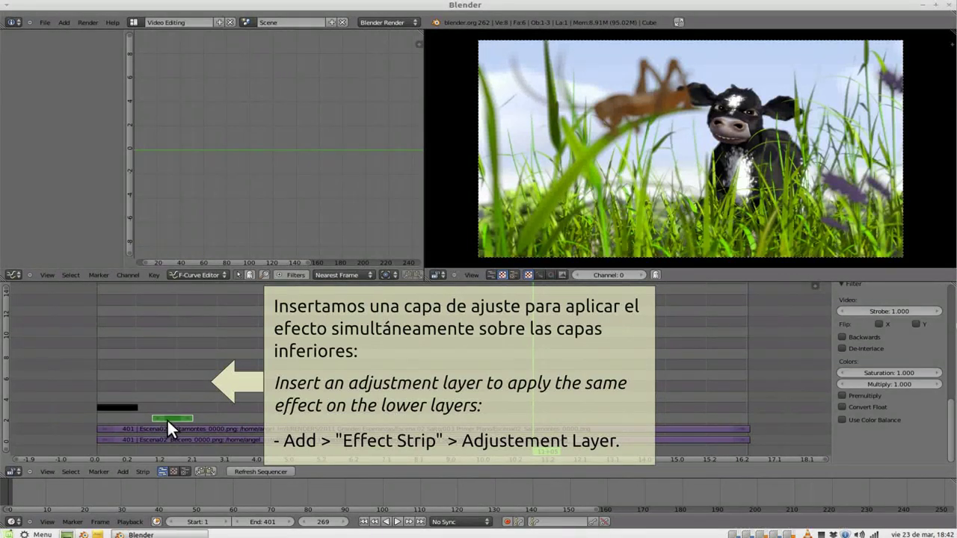
pyautogui.press('g')
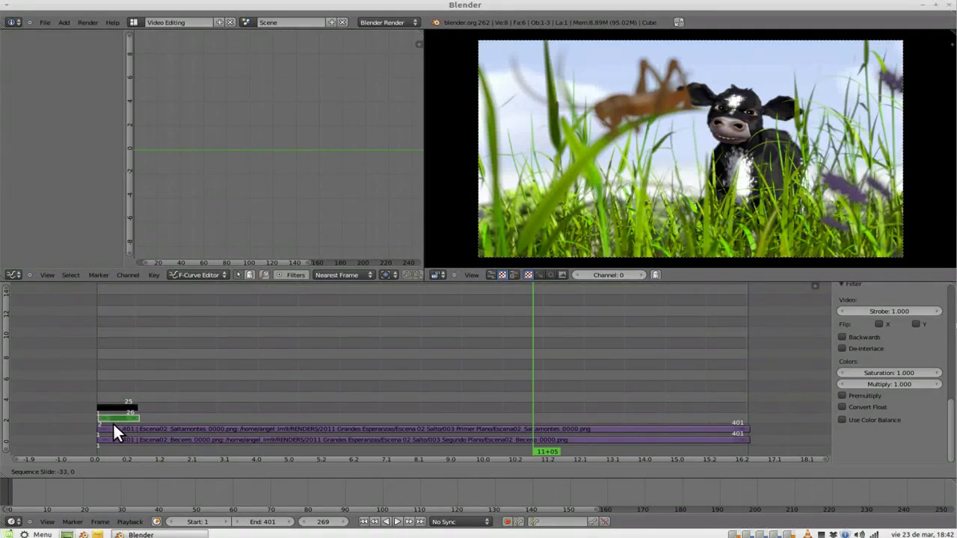
pyautogui.click(112, 422)
pyautogui.rightClick(115, 404)
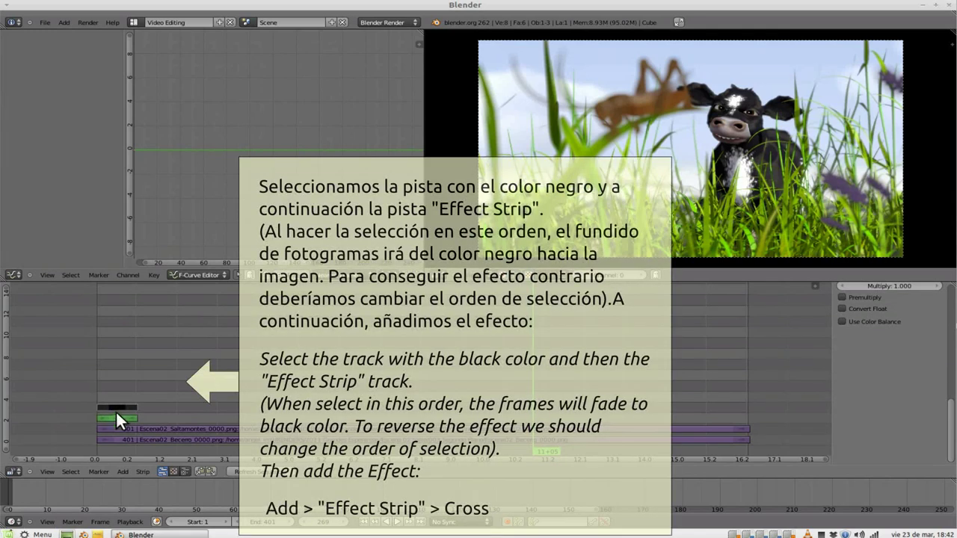
pyautogui.keyDown('shift'); pyautogui.rightClick(117, 418); pyautogui.keyUp('shift')
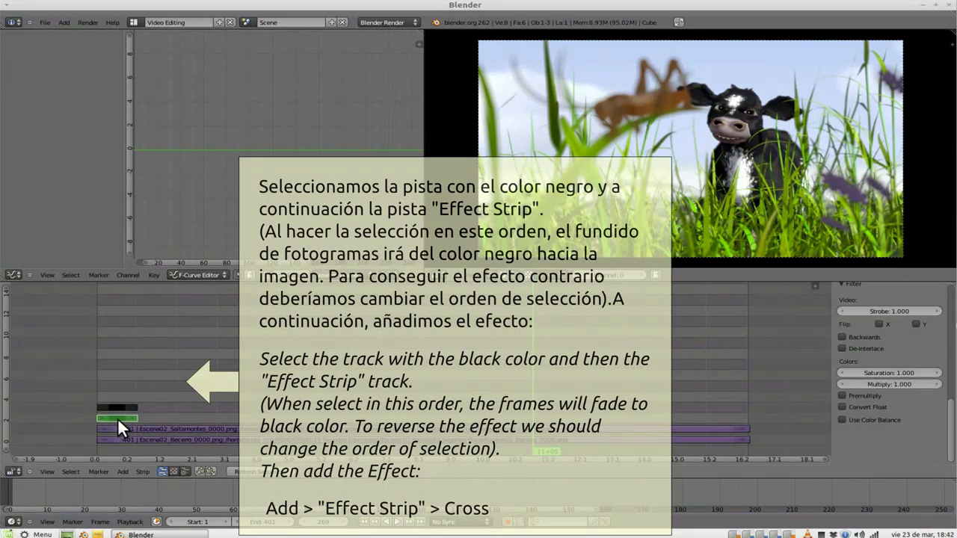
# Add a Cross effect fading in from the black strip and scrub to preview it
pyautogui.hotkey('shift', 'a')
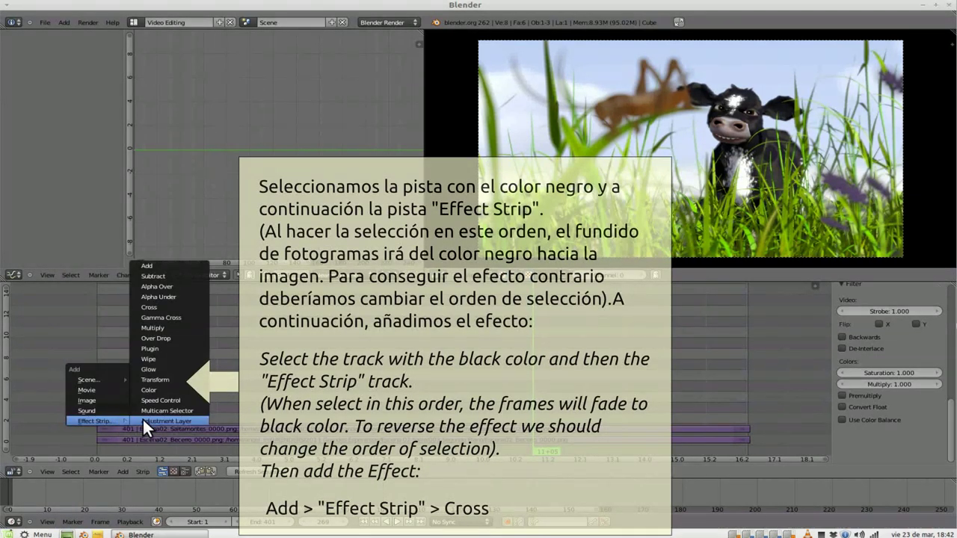
pyautogui.click(148, 308)
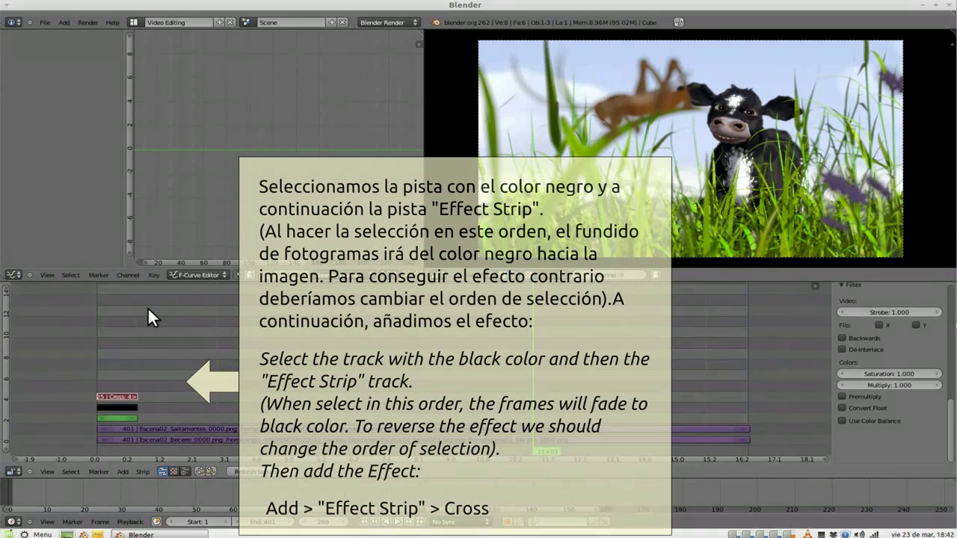
pyautogui.moveTo(99, 379); pyautogui.dragTo(119, 388)
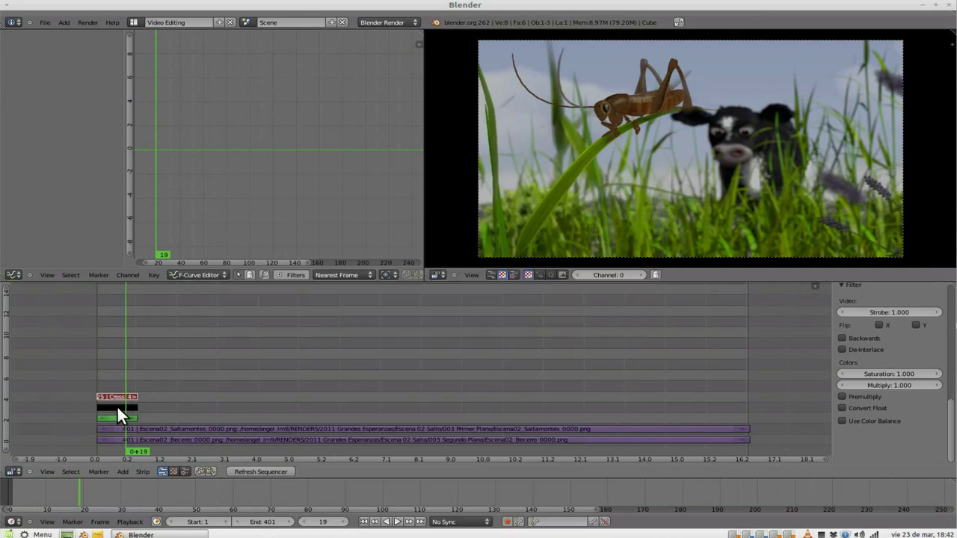
pyautogui.click(116, 405)
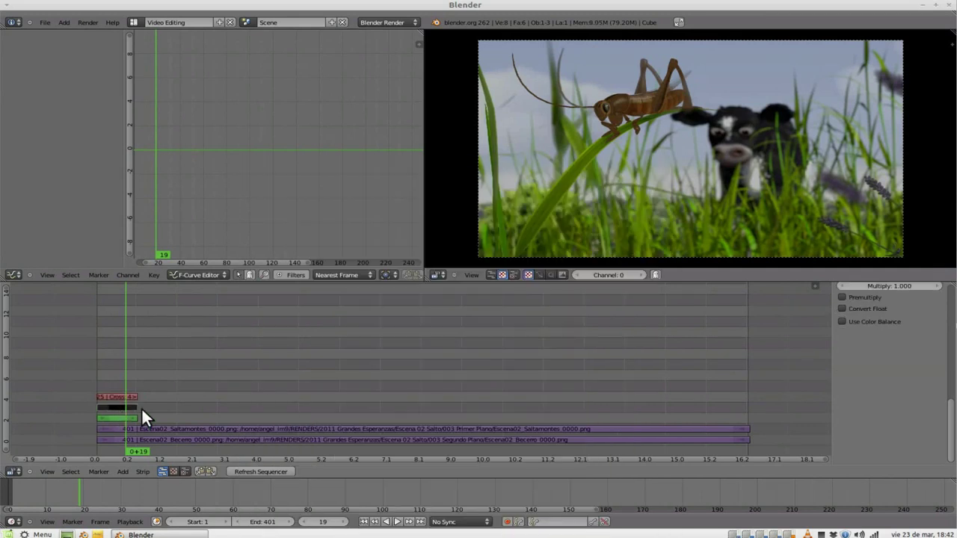
# Change the colour strip to dark green and scrub to preview the opening fade
pyautogui.scroll(3, 881, 418)
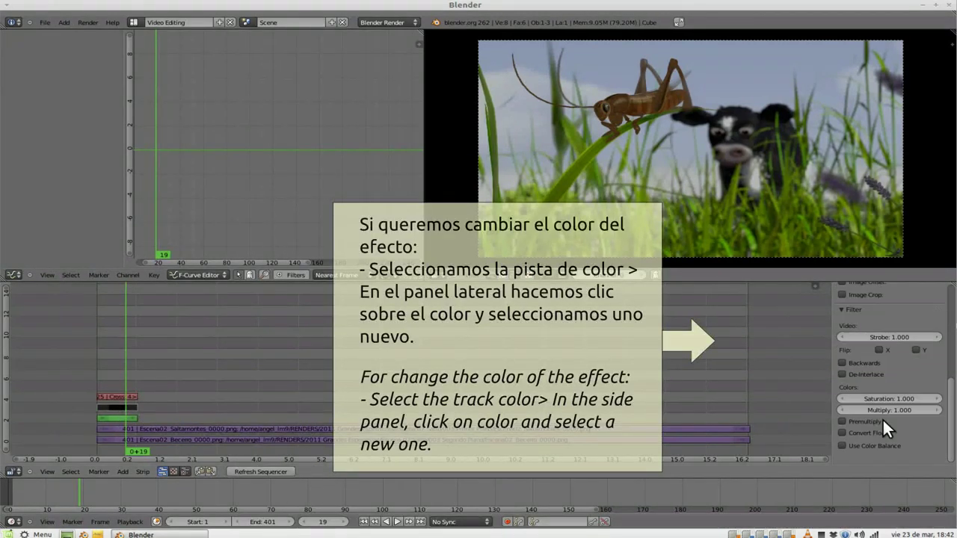
pyautogui.scroll(2, 882, 418)
pyautogui.scroll(2, 883, 417)
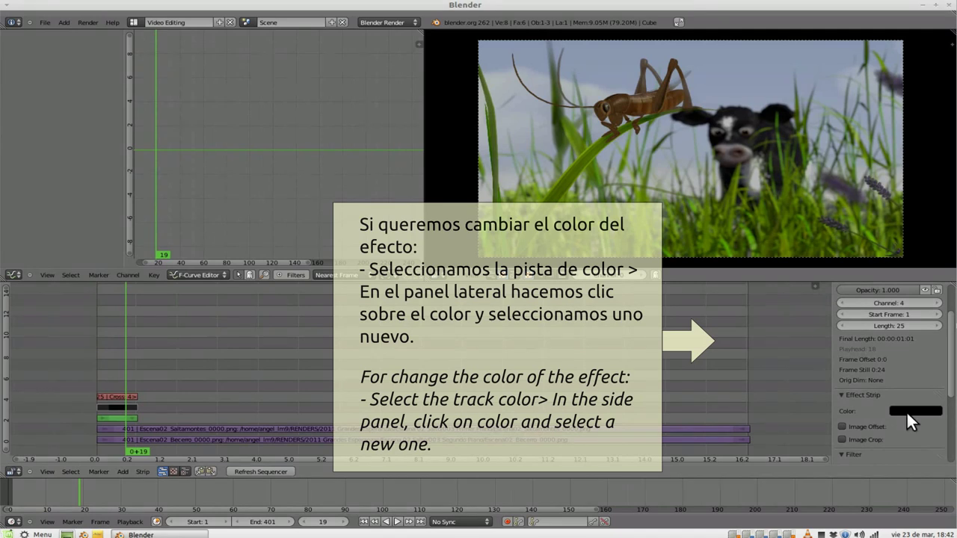
pyautogui.click(897, 411)
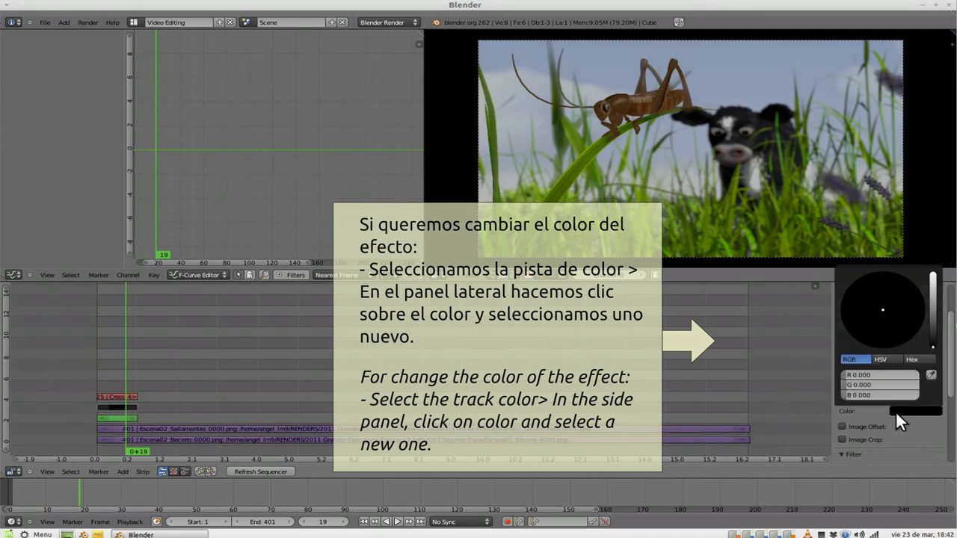
pyautogui.click(932, 310)
pyautogui.moveTo(858, 309); pyautogui.dragTo(822, 301)
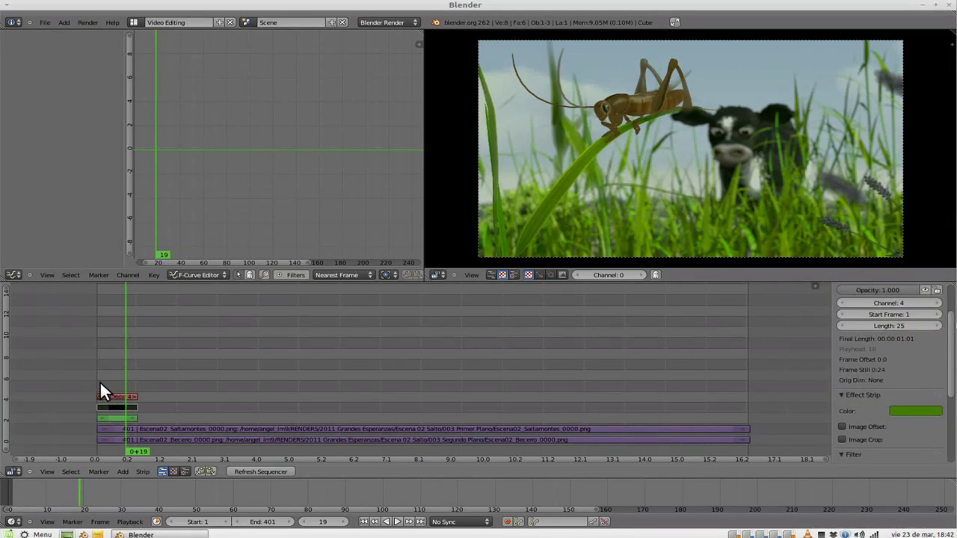
pyautogui.moveTo(100, 380); pyautogui.dragTo(117, 383)
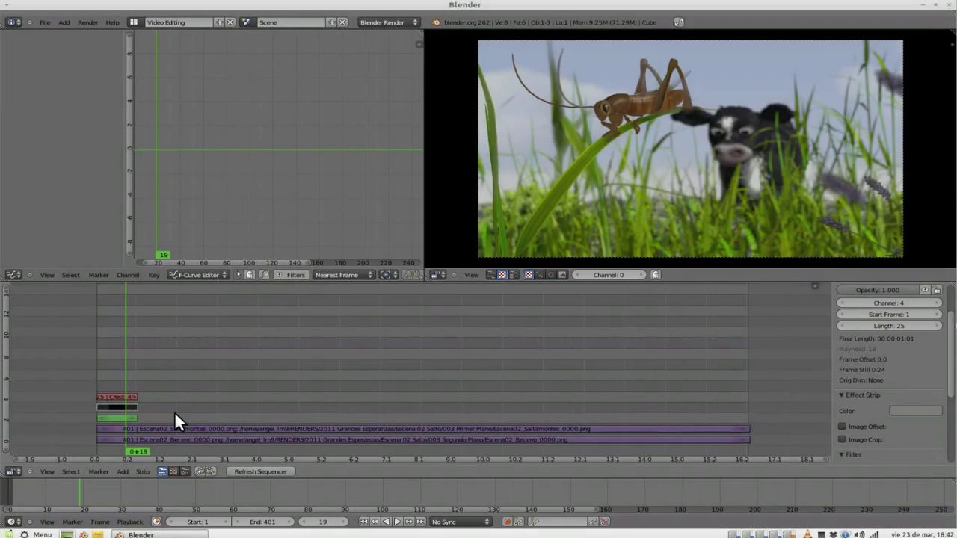
# Add a second adjustment layer on channel 3, spanning frame 26 to 401
pyautogui.hotkey('shift', 'a')
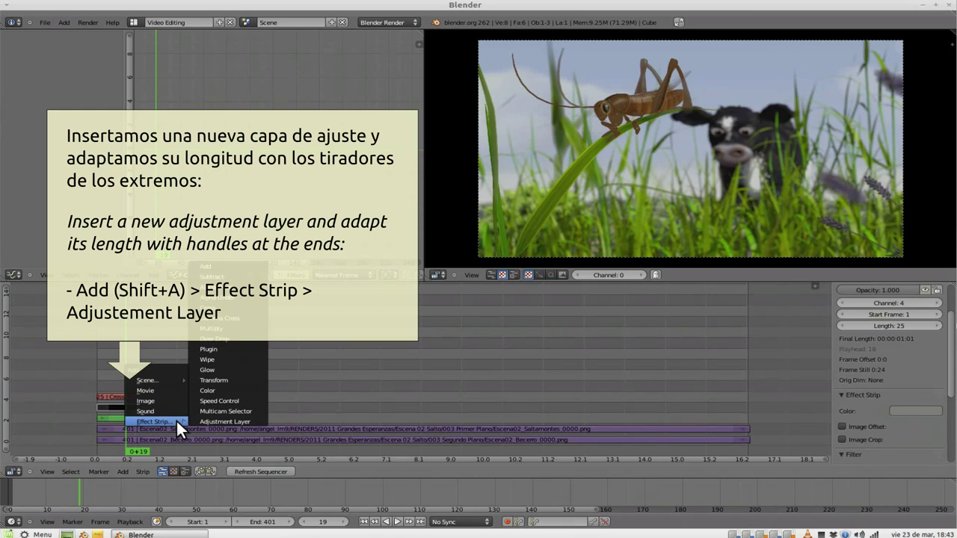
pyautogui.click(208, 422)
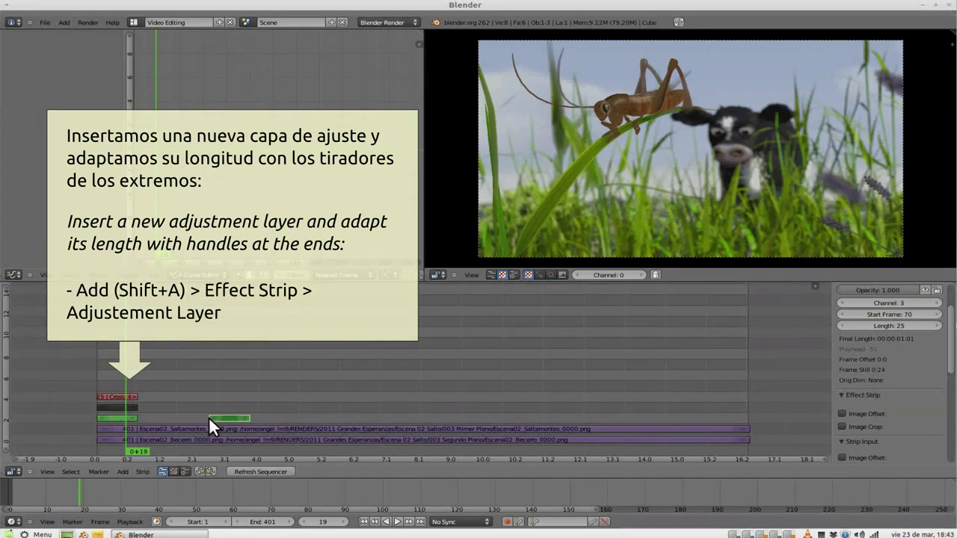
pyautogui.moveTo(219, 417); pyautogui.dragTo(139, 421, button='right')
pyautogui.rightClick(243, 418)
pyautogui.moveTo(242, 418); pyautogui.dragTo(741, 413, button='right')
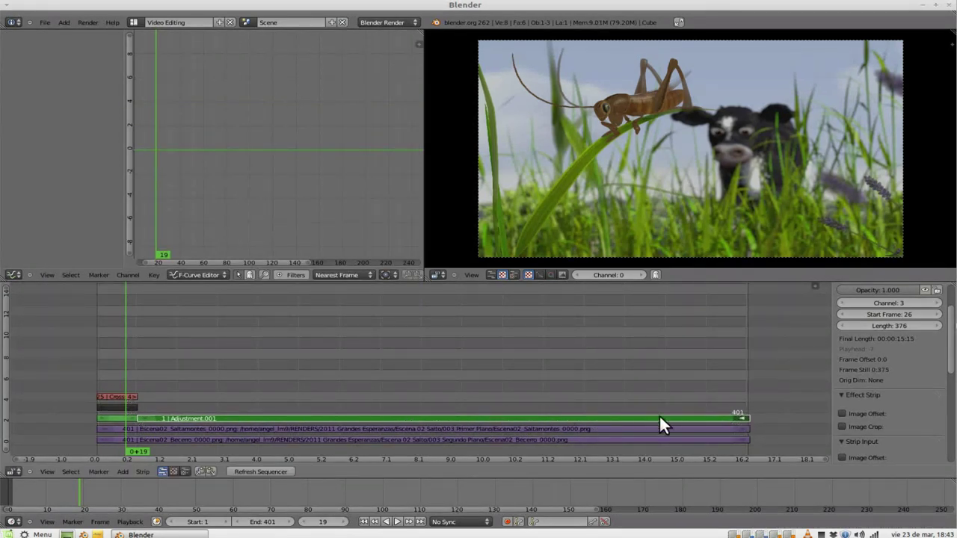
# Add a Glow effect strip over the Adjustment.001 layer
pyautogui.hotkey('shift', 'a')
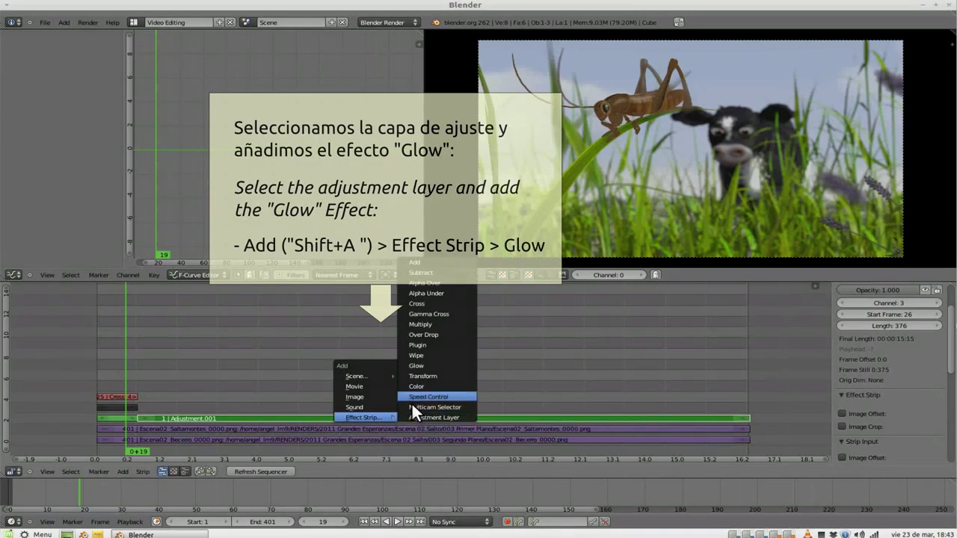
pyautogui.click(409, 366)
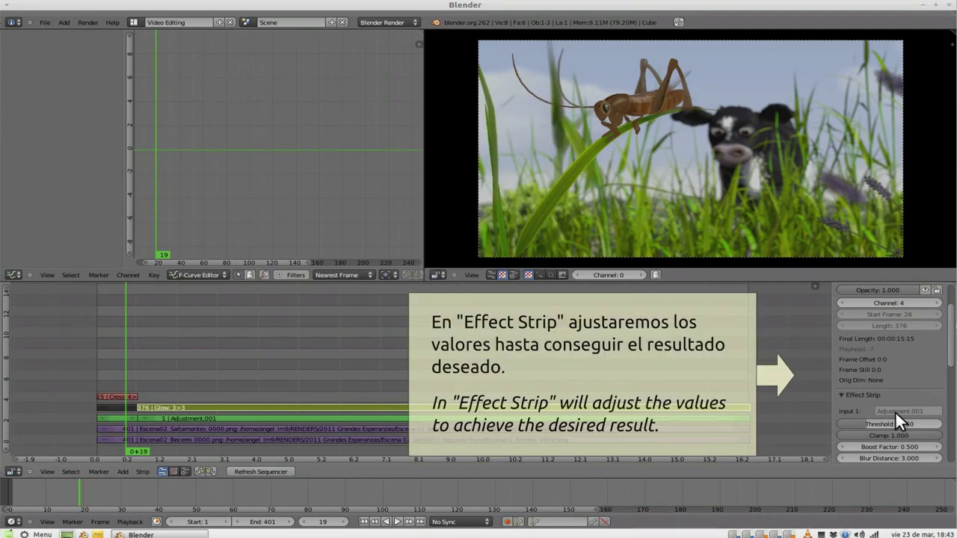
pyautogui.scroll(-1, 894, 411)
pyautogui.scroll(-1, 894, 411)
pyautogui.scroll(-1, 894, 410)
pyautogui.scroll(-1, 893, 411)
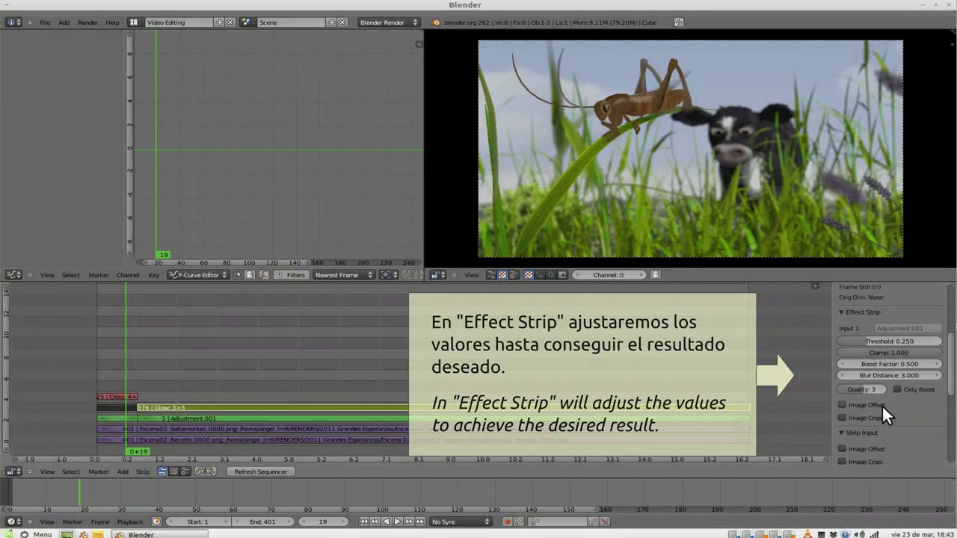
# Lower the Glow's Clamp to 0.1 on a frame showing the cow
pyautogui.click(617, 385)
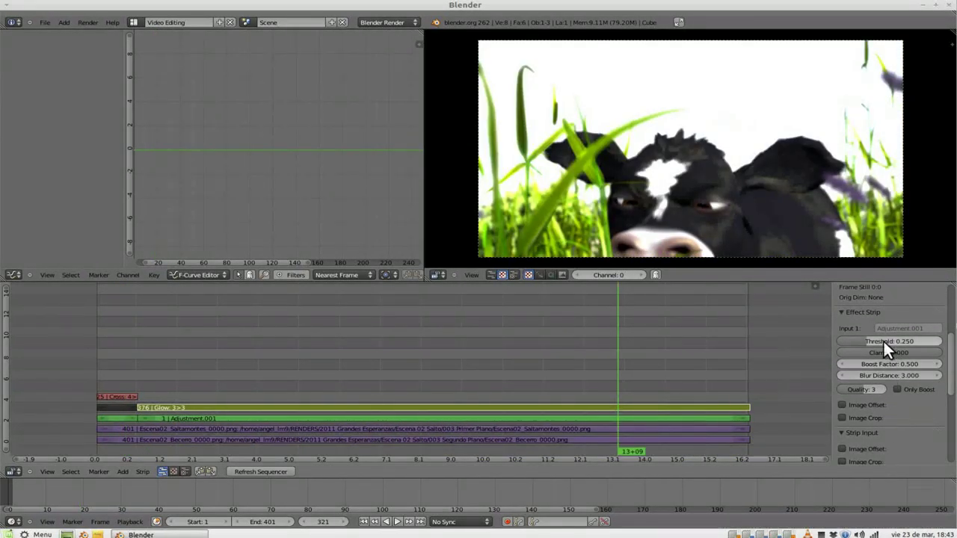
pyautogui.click(893, 354)
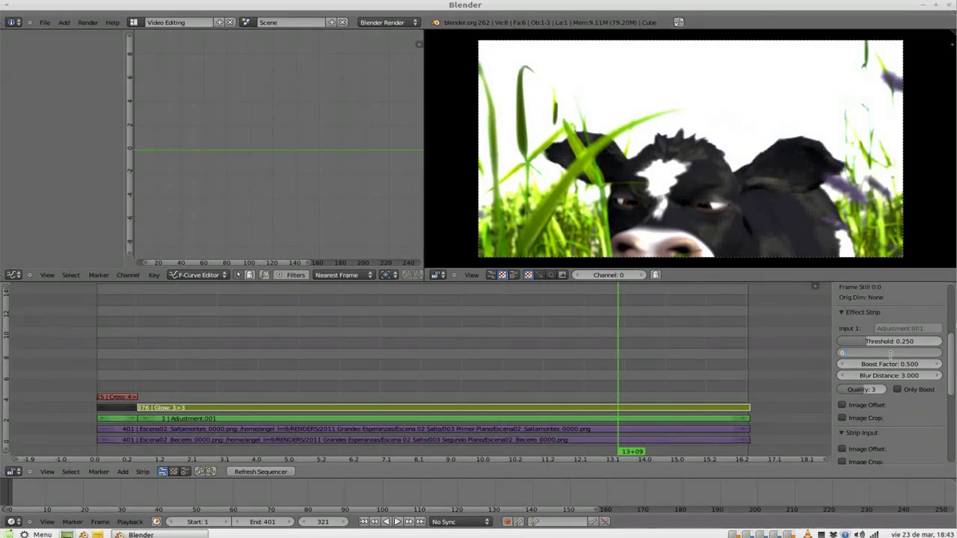
pyautogui.write('.1')
pyautogui.press('Return')
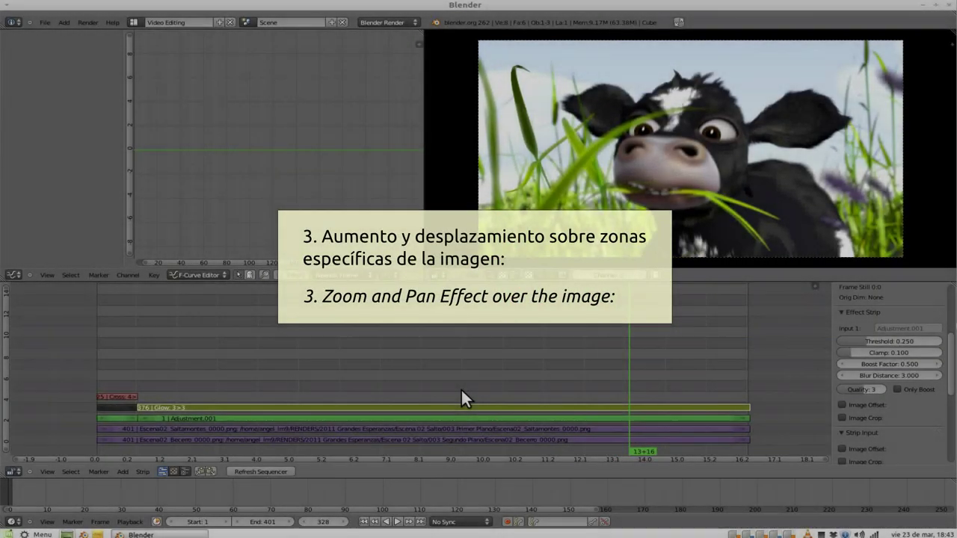
# Add adjustment layer Adjustment.002 near frame 205, topped by a Transform effect strip
pyautogui.click(429, 389)
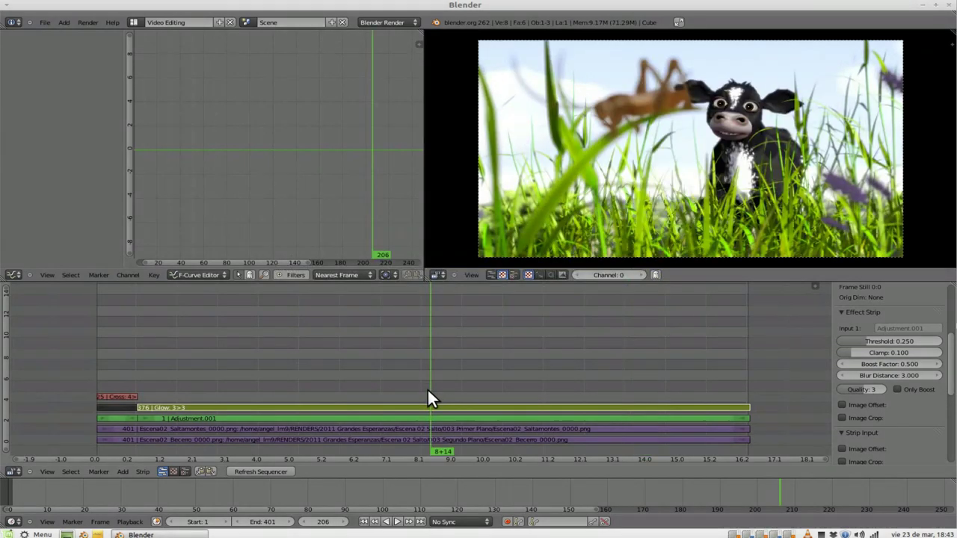
pyautogui.hotkey('shift', 'a')
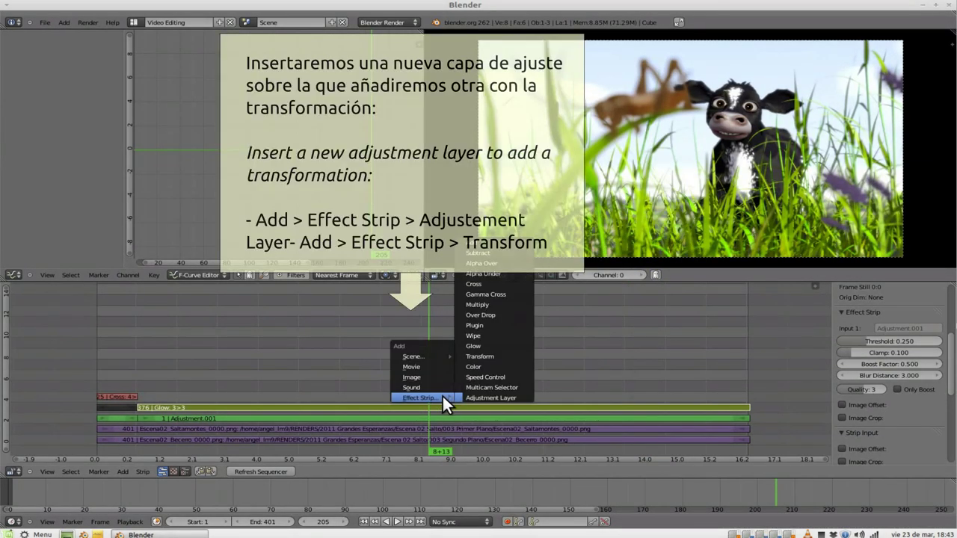
pyautogui.click(485, 397)
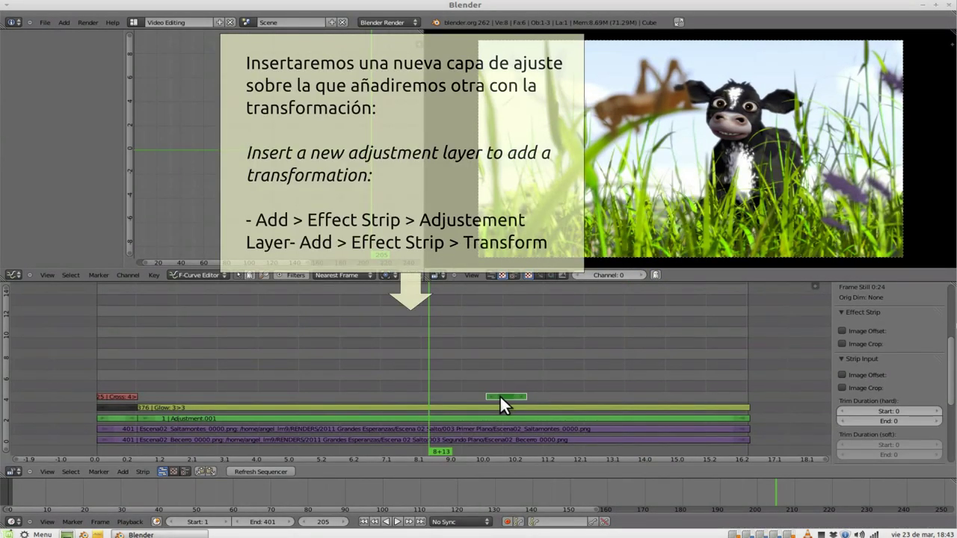
pyautogui.click(441, 396)
pyautogui.hotkey('shift', 'a')
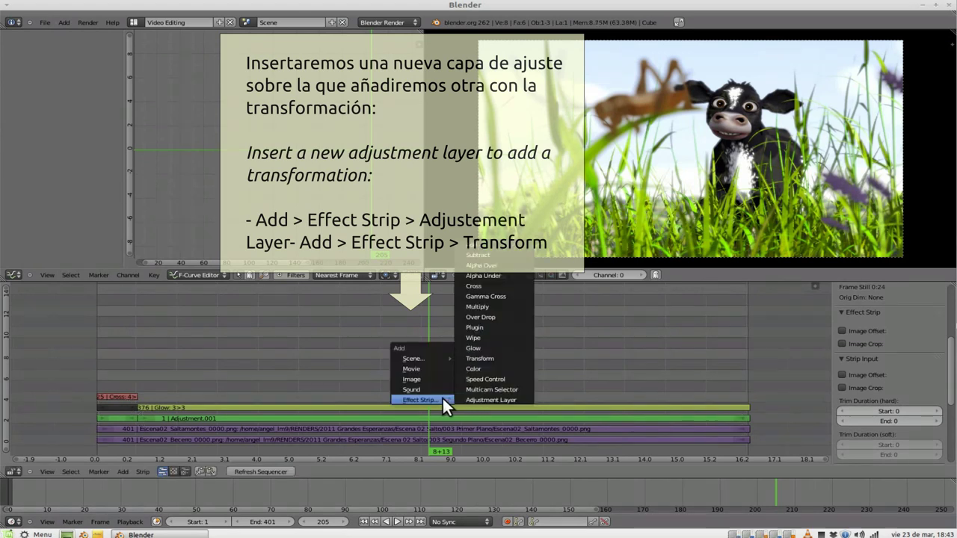
pyautogui.click(467, 357)
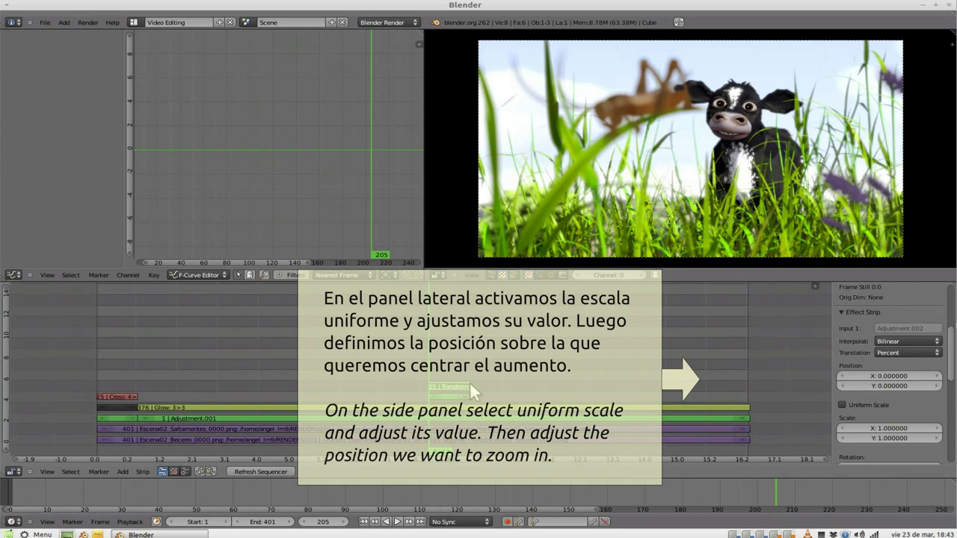
# Place the Transform strip on channel 5, enable Uniform Scale, and keep Scale at 1.0
pyautogui.click(470, 381)
pyautogui.scroll(-2, 904, 359)
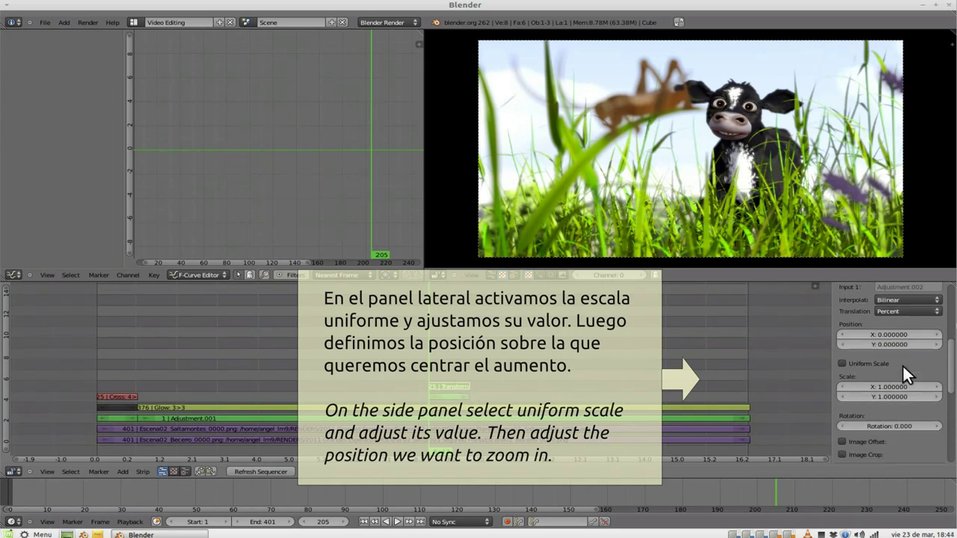
pyautogui.click(842, 364)
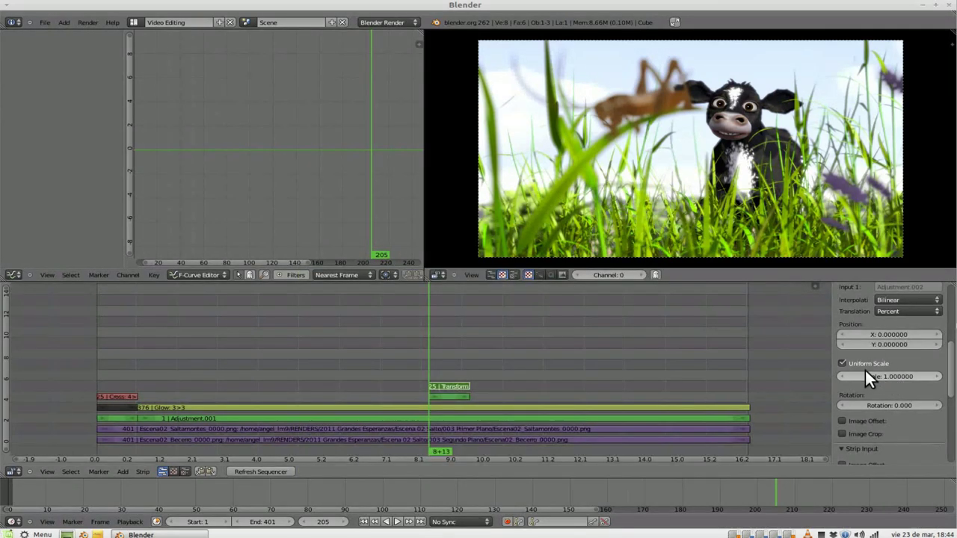
pyautogui.click(889, 376)
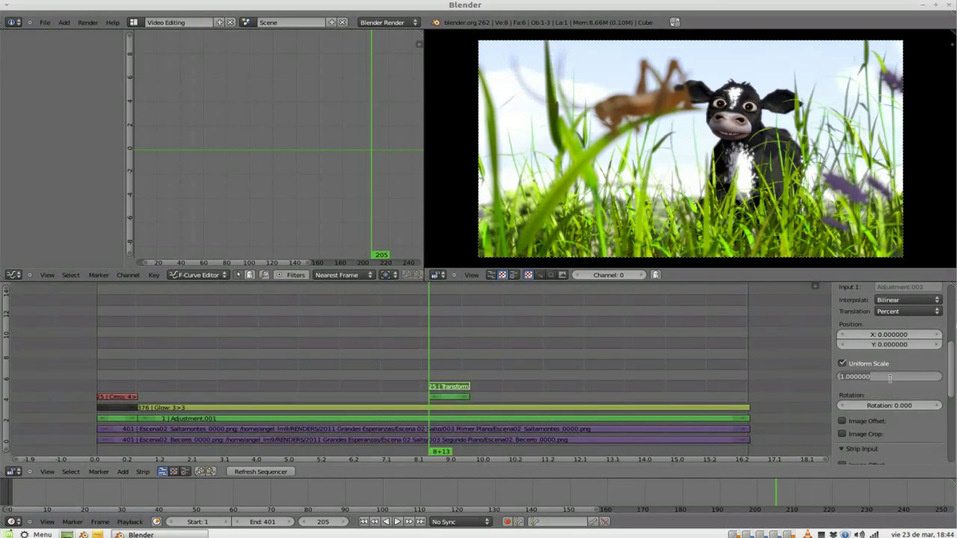
pyautogui.press('Return')
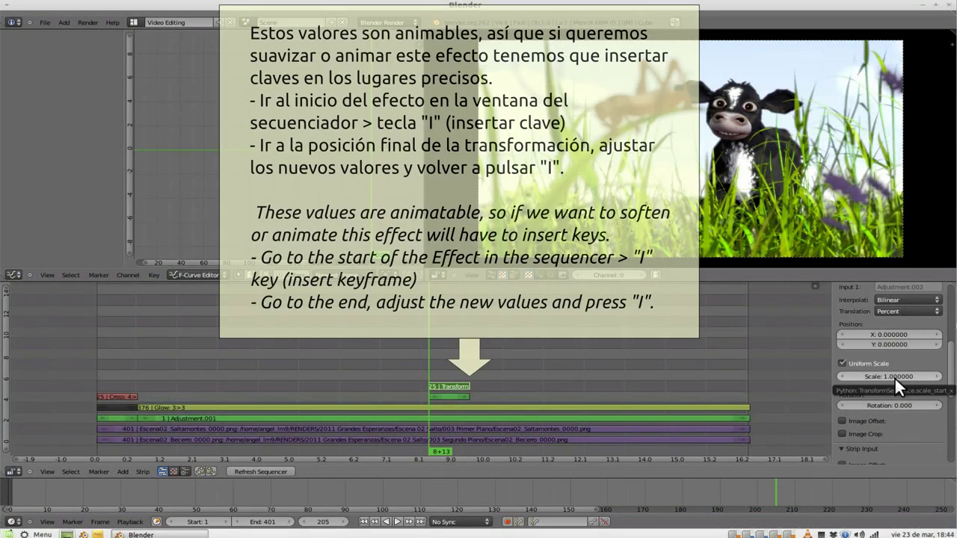
# Keyframe the starting Scale and Position at frame 205, then advance to frame 230
pyautogui.press('i')
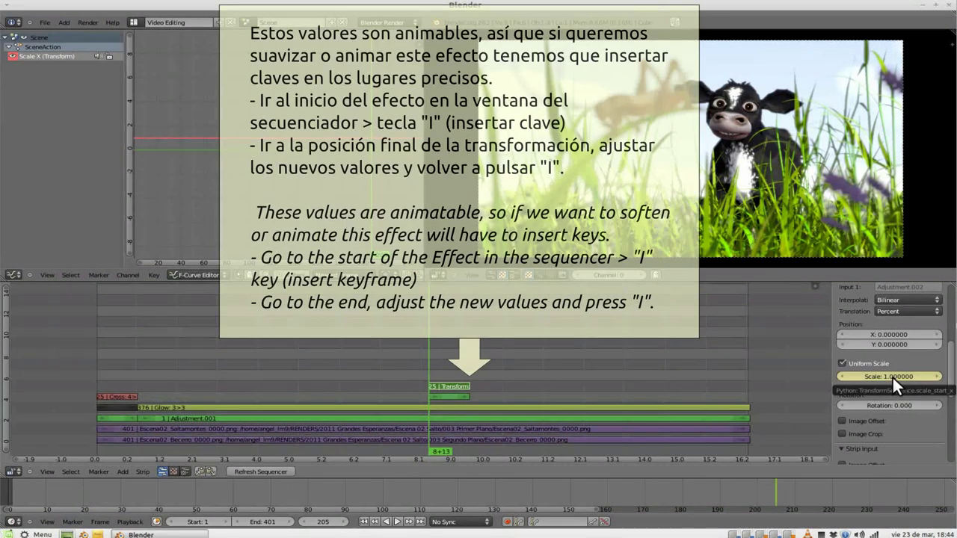
pyautogui.press('i')
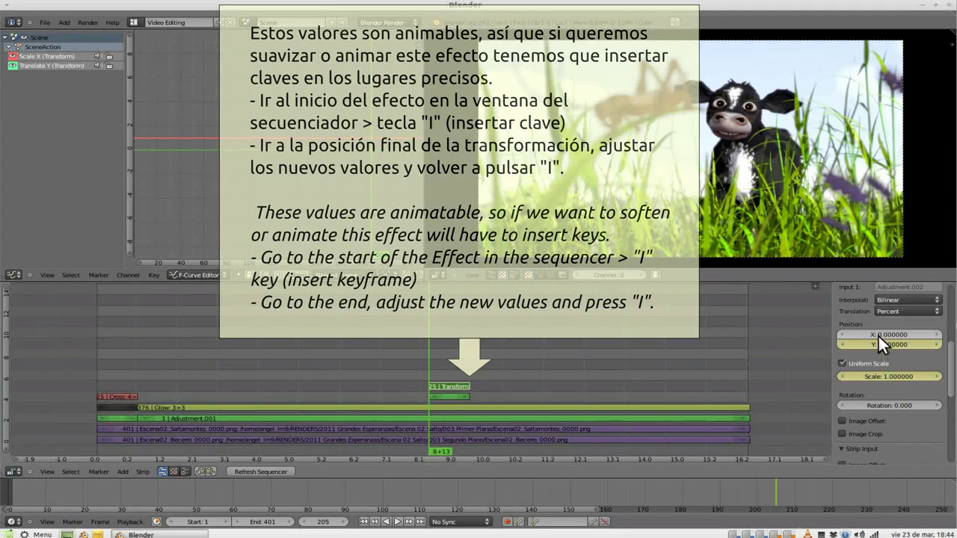
pyautogui.press('i')
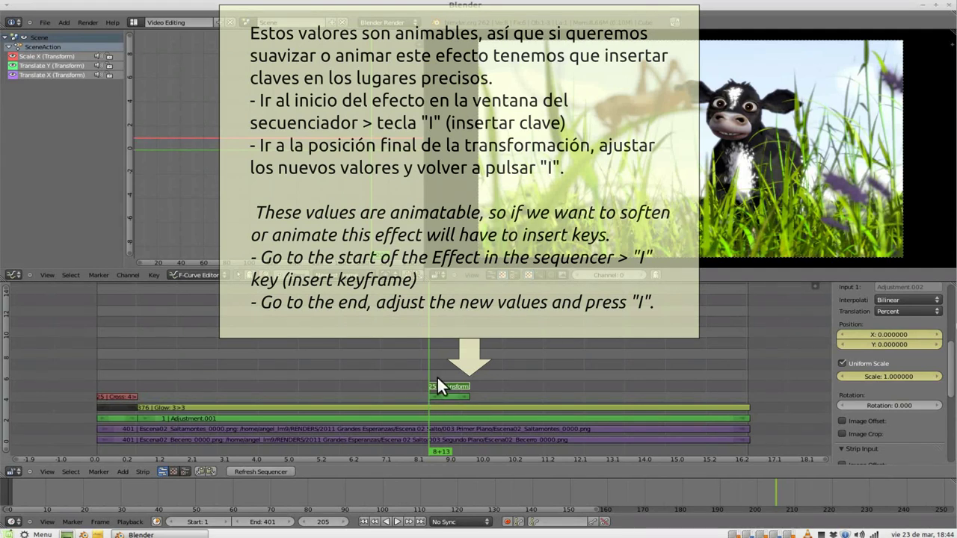
pyautogui.press('Right')
pyautogui.press('Right')
pyautogui.press('Right')
pyautogui.press('Right')
pyautogui.press('Right')
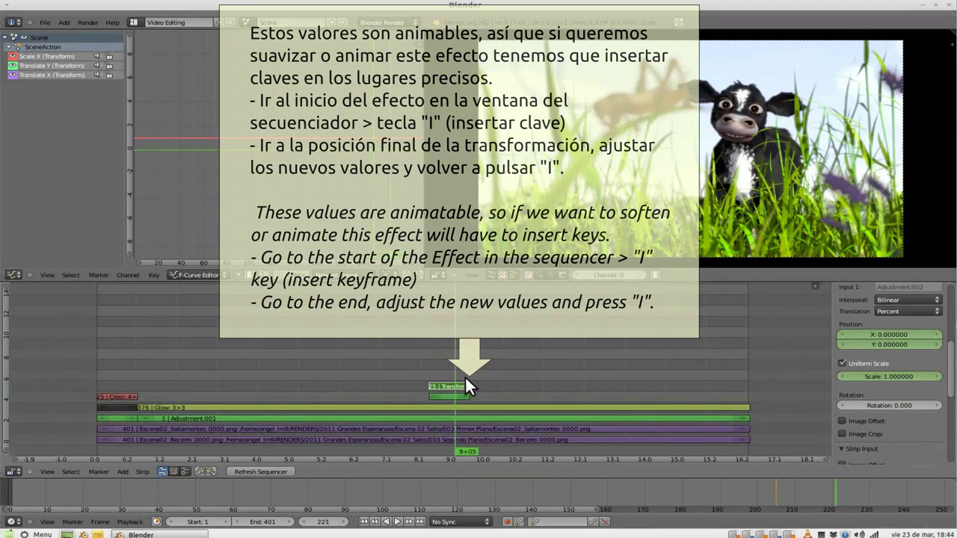
pyautogui.press('Right')
pyautogui.press('Right')
pyautogui.press('Right')
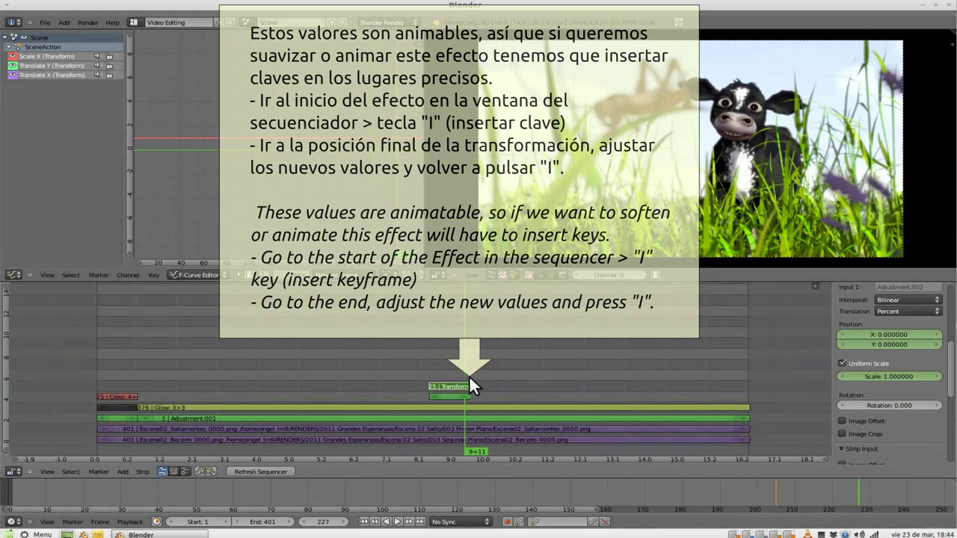
pyautogui.press('Right')
pyautogui.press('Right')
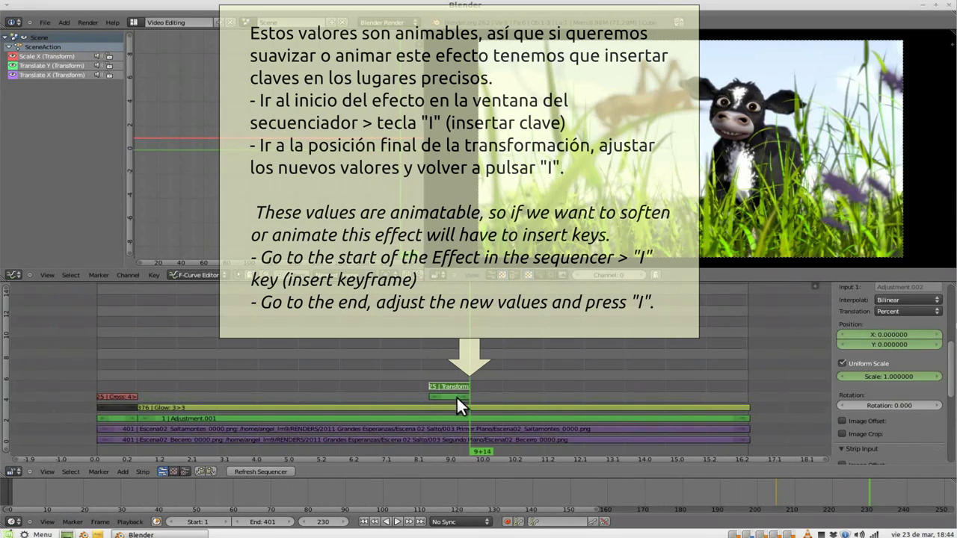
# Enter new Position X and Y values at frame 230 and keyframe them
pyautogui.click(876, 335)
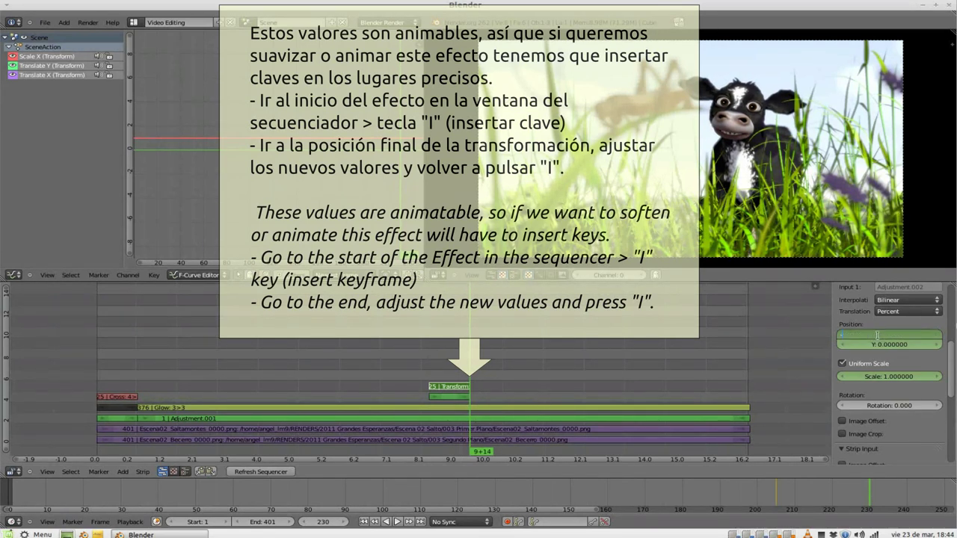
pyautogui.write('-20')
pyautogui.click(886, 343)
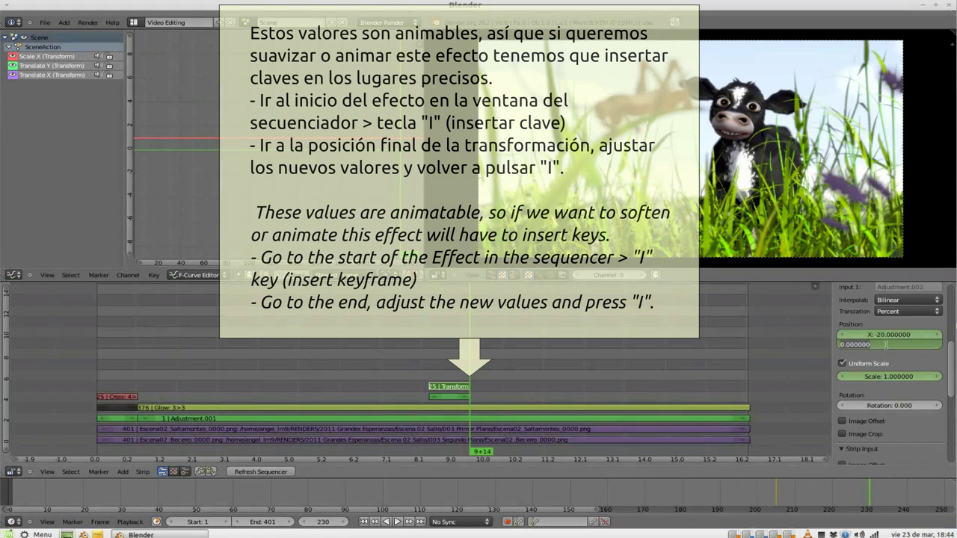
pyautogui.write('20')
pyautogui.press('Return')
pyautogui.press('i')
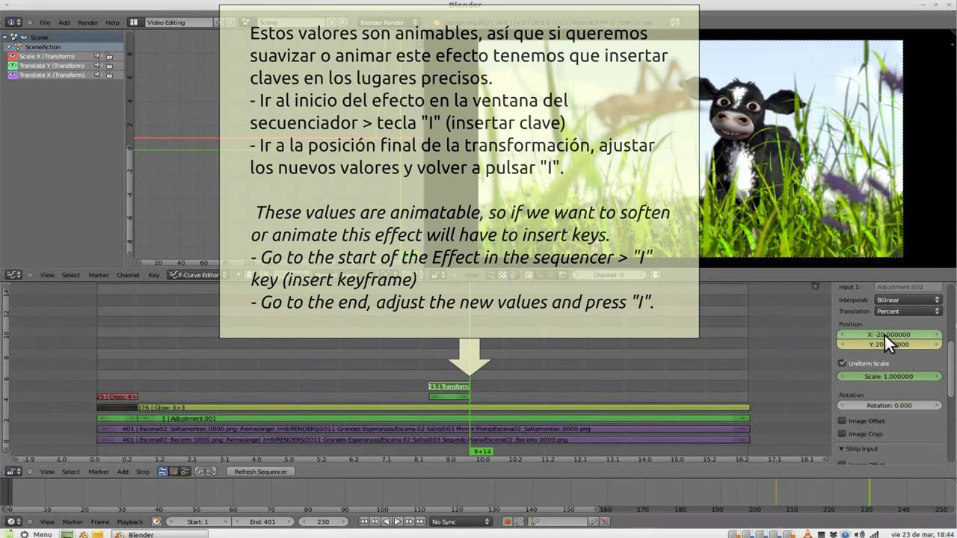
# Set Scale to 2 at frame 230 and keyframe it
pyautogui.click(889, 373)
pyautogui.write('2')
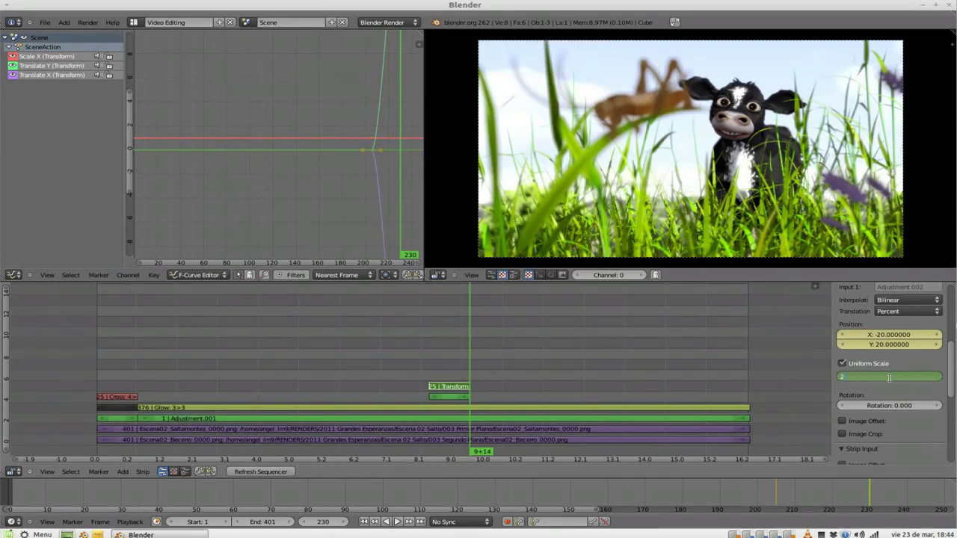
pyautogui.press('Return')
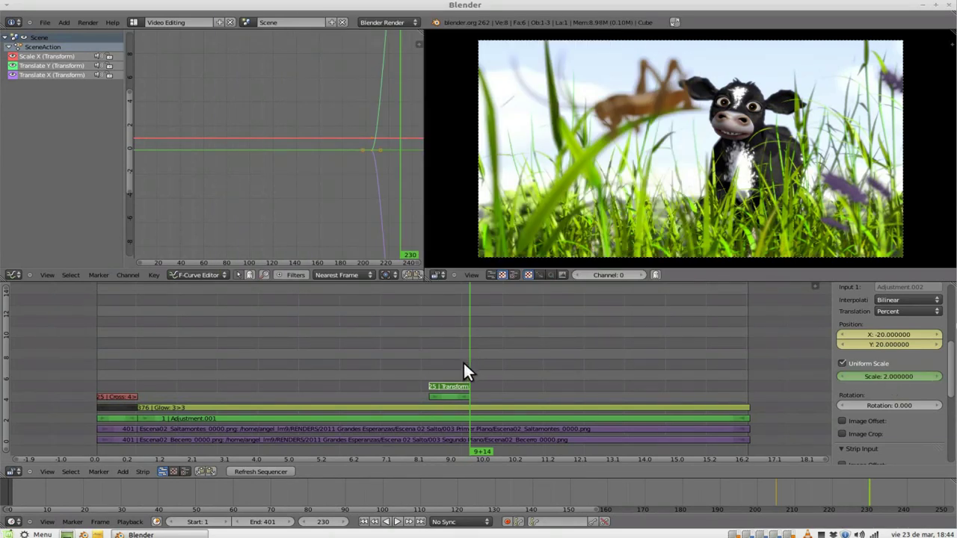
pyautogui.press('i')
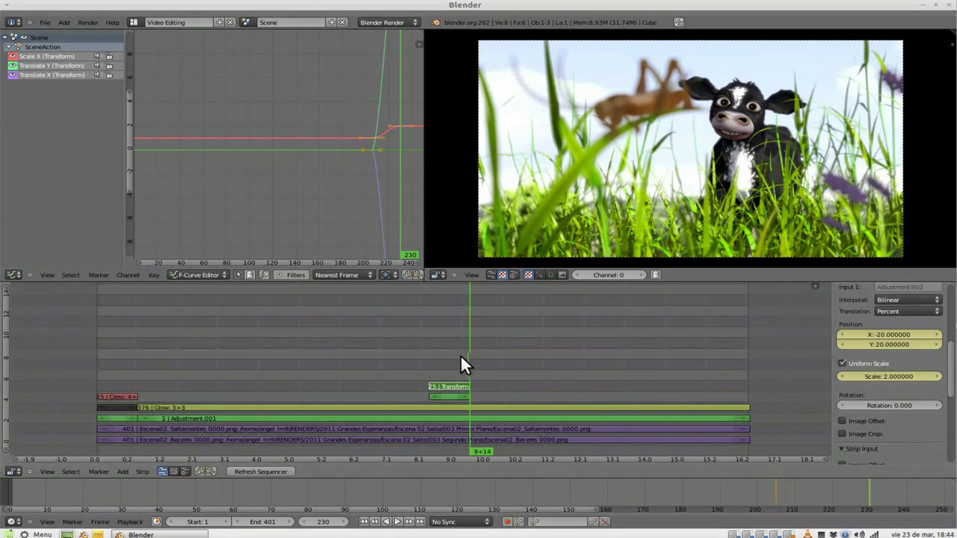
# Check the zoom at frame 225, then correct Position Y to -20 at frame 230
pyautogui.press('Left')
pyautogui.press('Left')
pyautogui.press('Left')
pyautogui.press('Left')
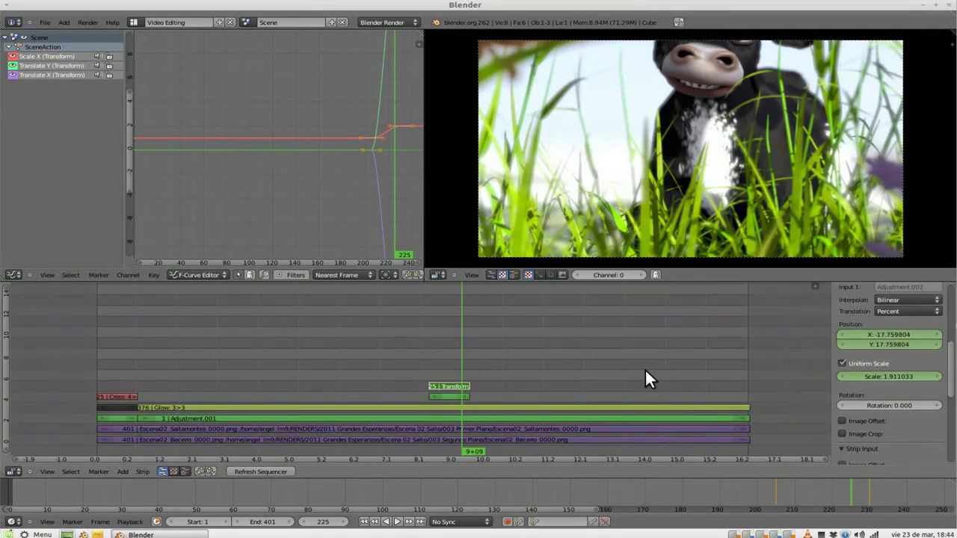
pyautogui.press('Up')
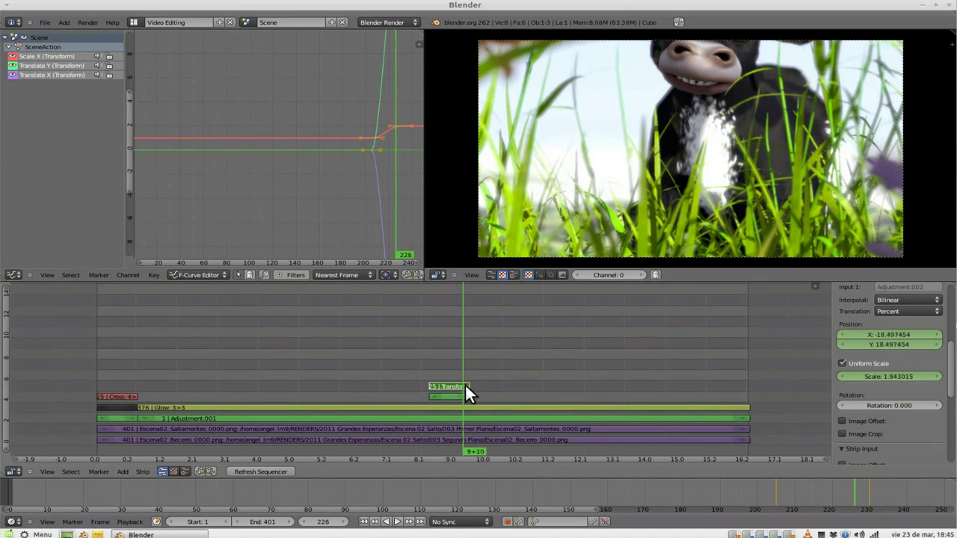
pyautogui.press('Up')
pyautogui.click(875, 345)
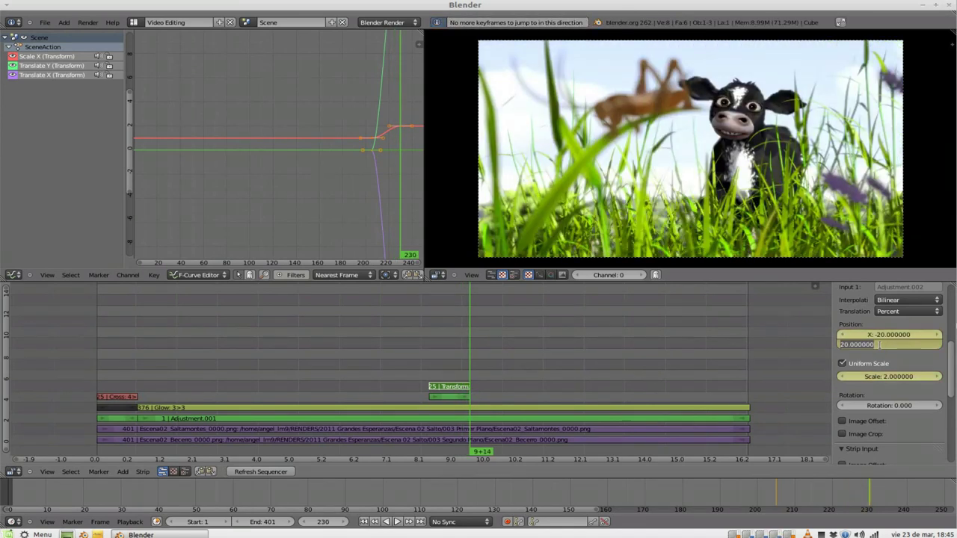
pyautogui.write('-20')
pyautogui.press('Return')
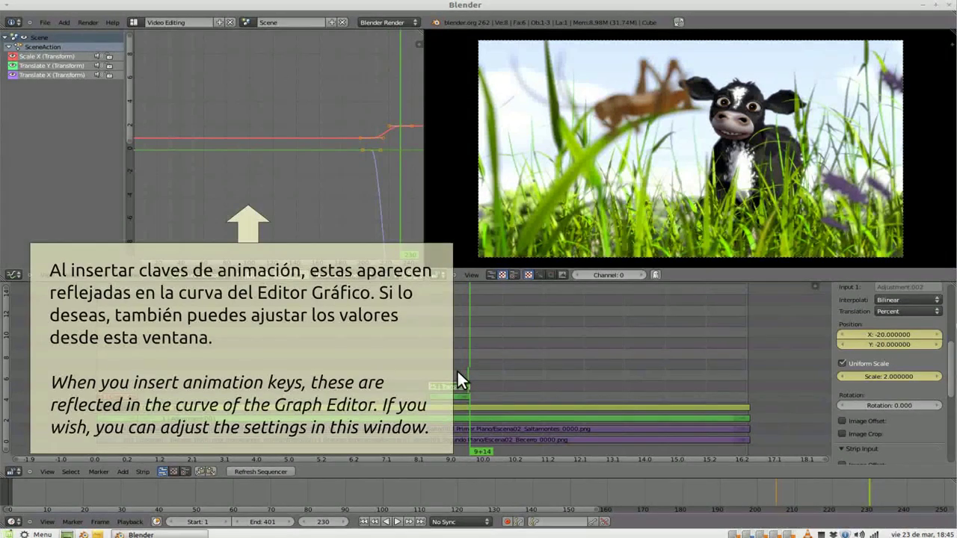
# Scrub back through frames 223, 216 and 209 to frame 210 to preview the zoom
pyautogui.click(457, 369)
pyautogui.moveTo(446, 381); pyautogui.dragTo(439, 381)
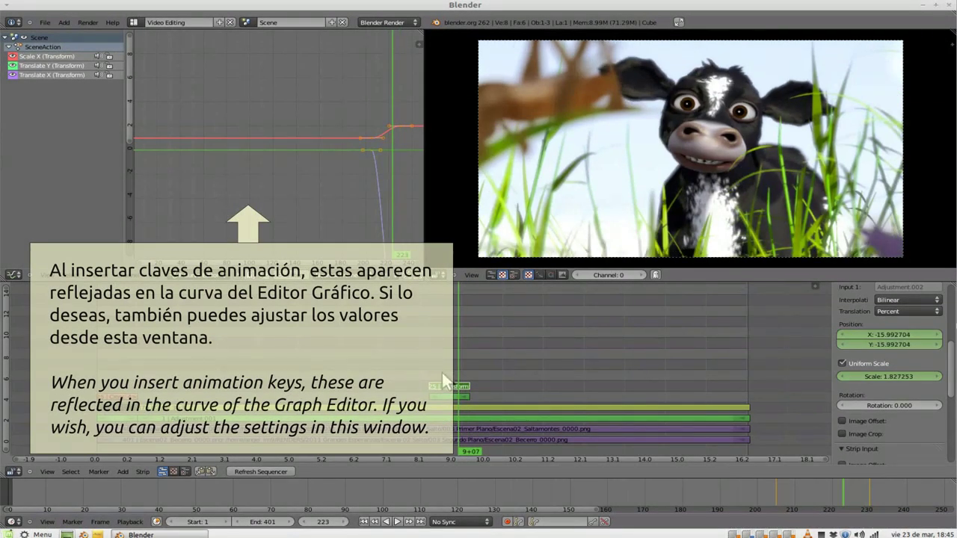
pyautogui.click(436, 372)
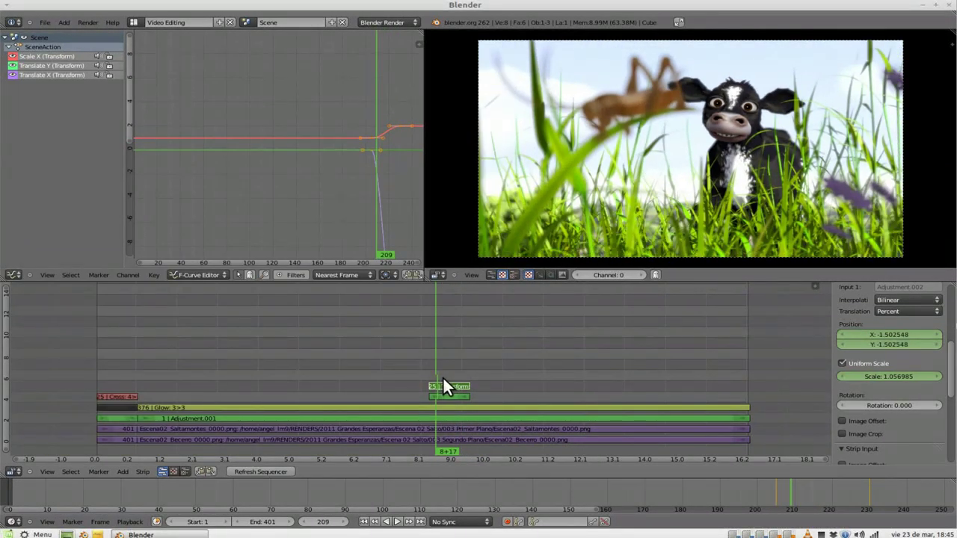
pyautogui.click(442, 376)
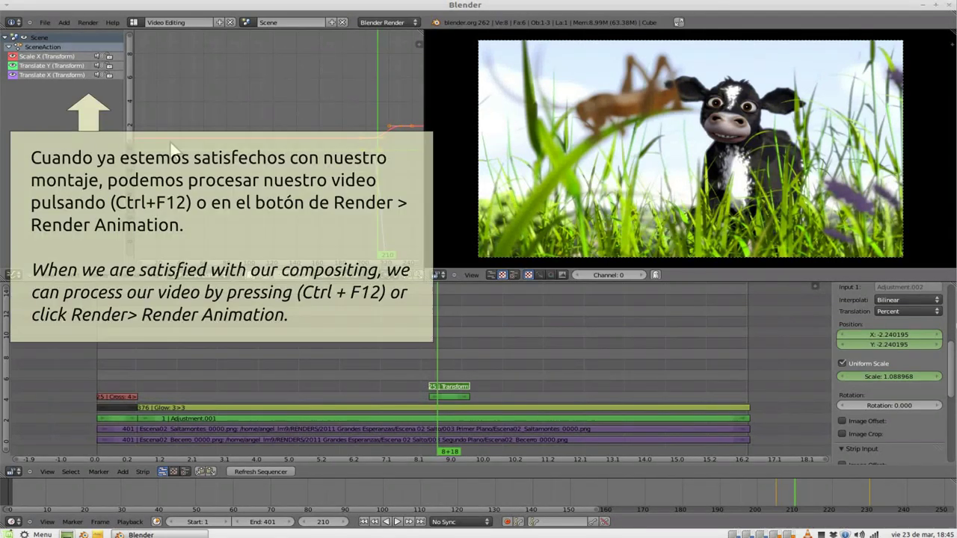
pyautogui.click(83, 21)
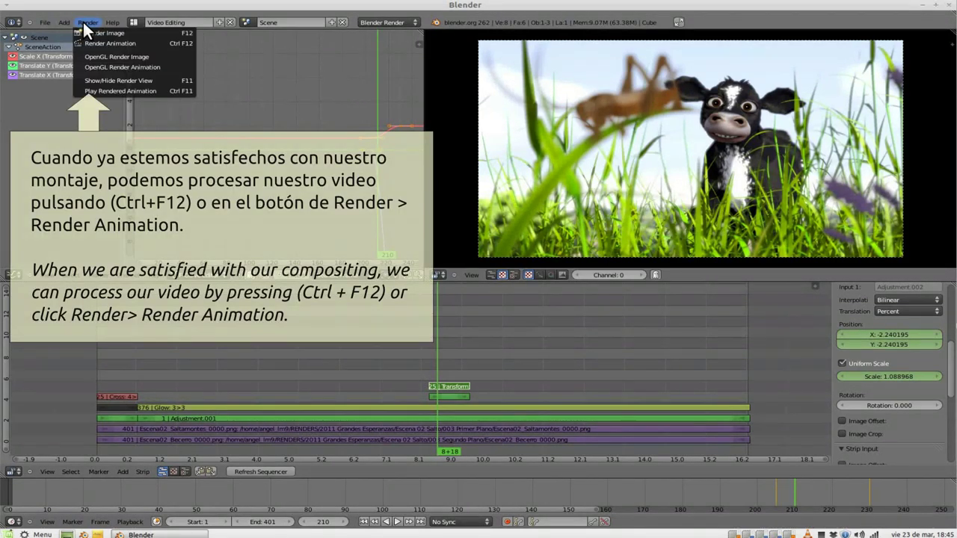